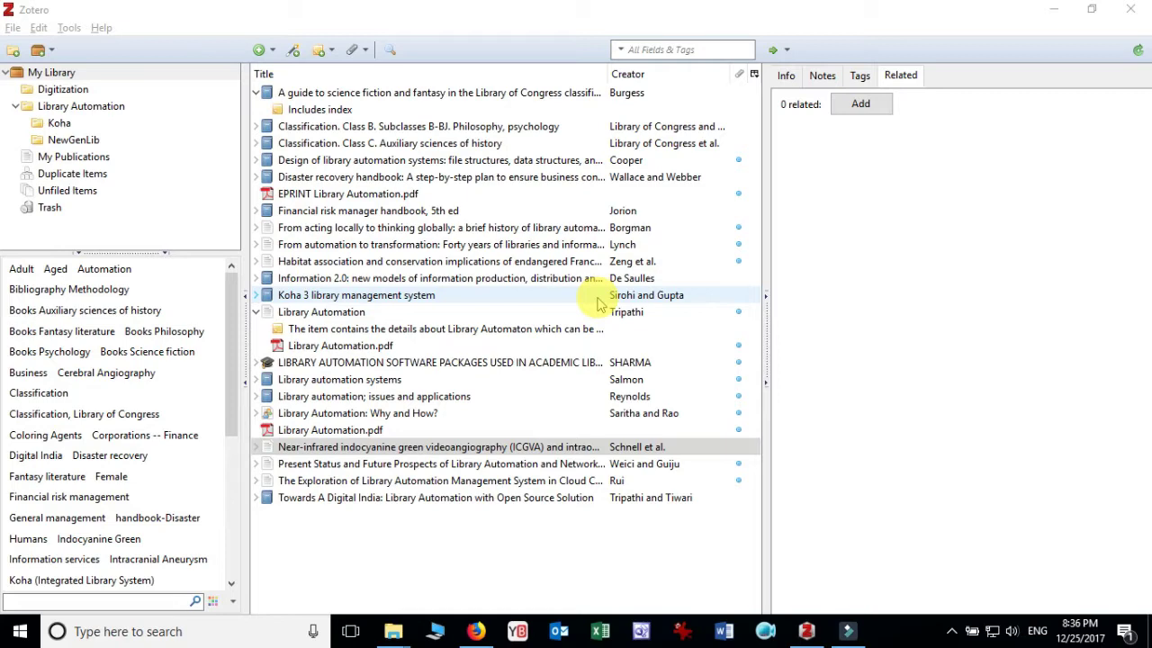
Switch to Firefox and save the open D01752026.pdf and EPRINT Library Automation.pdf to the Zotero library
{"action": "left_click", "coordinate": [475, 631]}
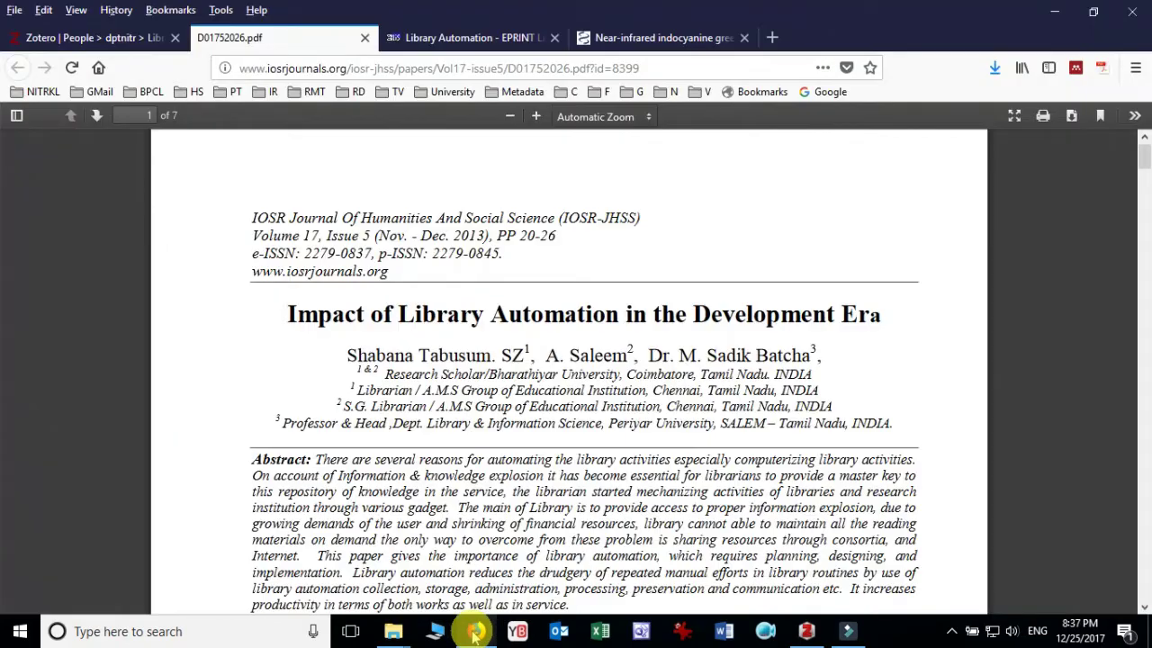
{"action": "left_click", "coordinate": [1104, 70]}
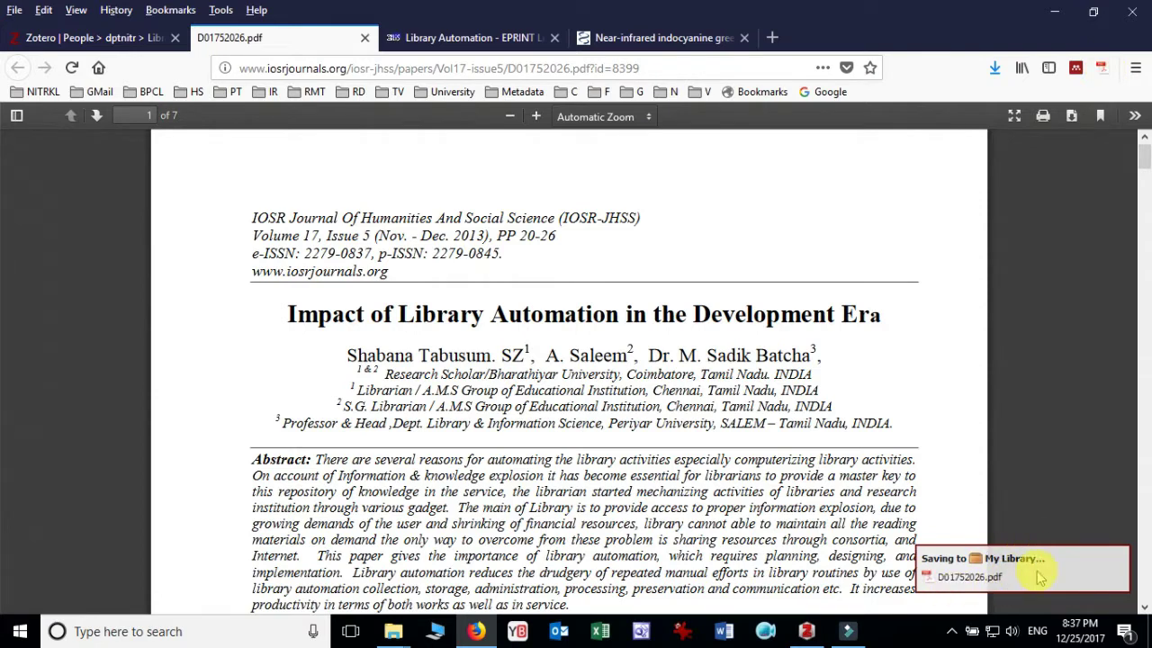
{"action": "mouse_move", "coordinate": [807, 635]}
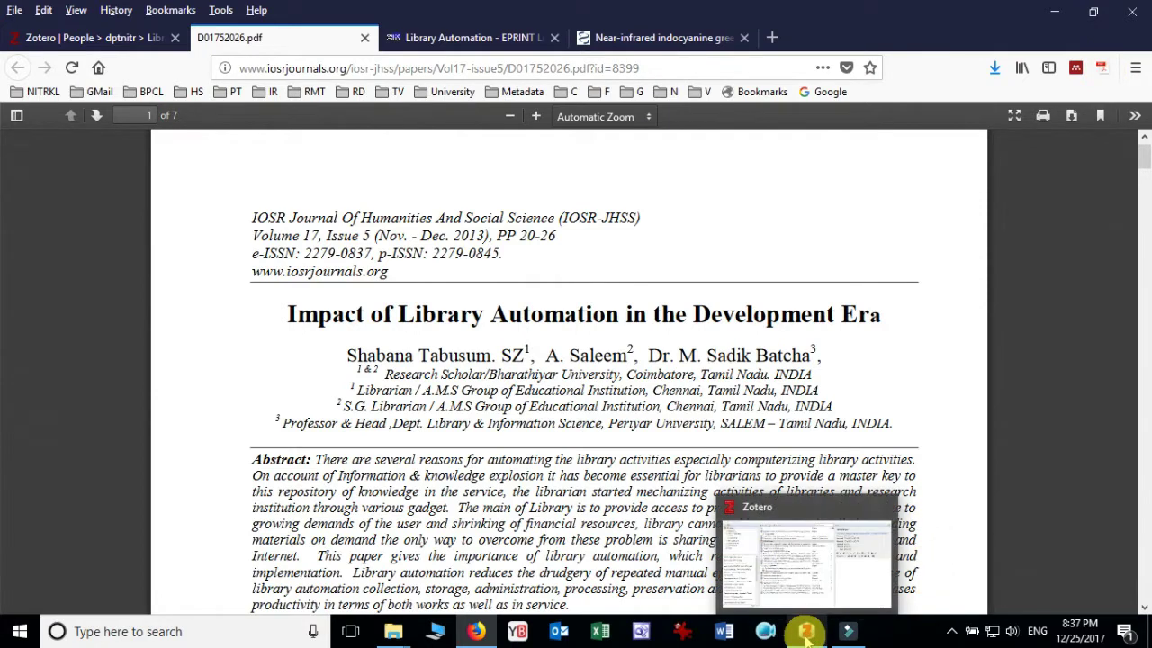
{"action": "left_click", "coordinate": [501, 41]}
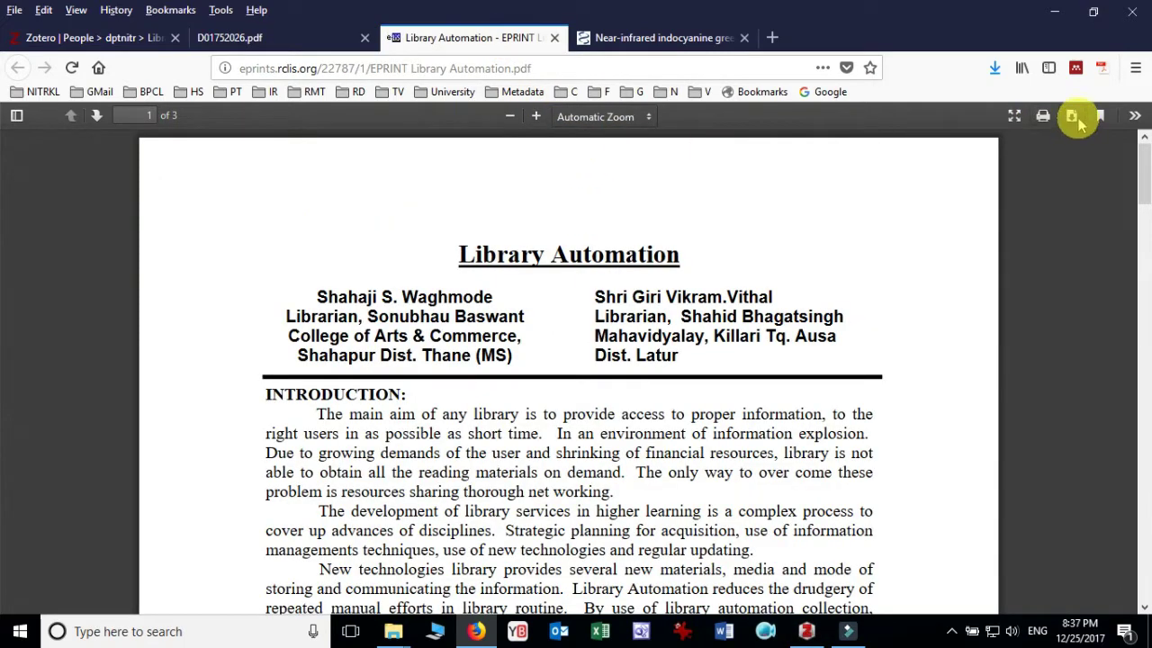
{"action": "left_click", "coordinate": [1103, 70]}
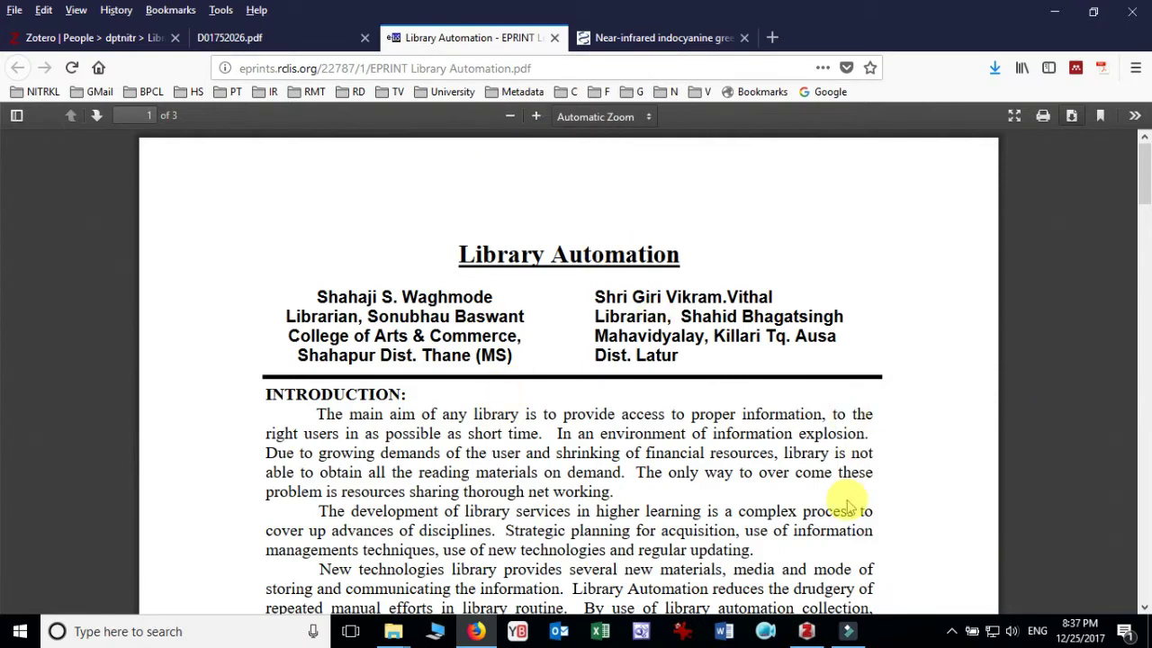
Switch to Zotero and examine the details of D01752026.pdf and both EPRINT Library Automation.pdf entries
{"action": "left_click", "coordinate": [807, 633]}
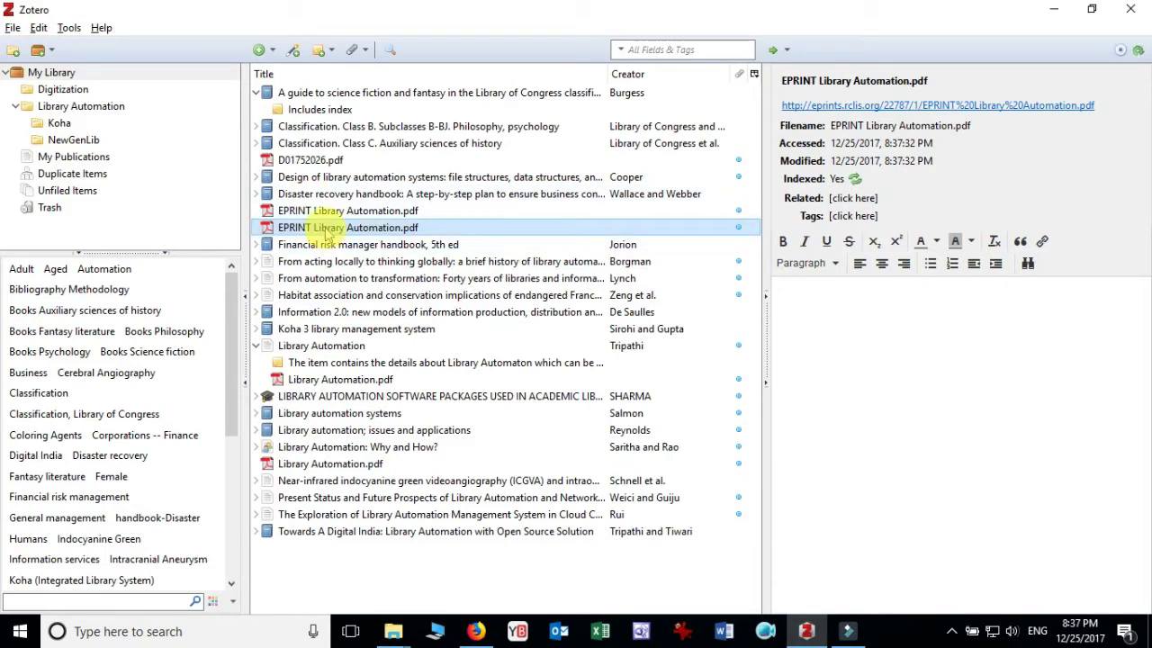
{"action": "left_click", "coordinate": [296, 162]}
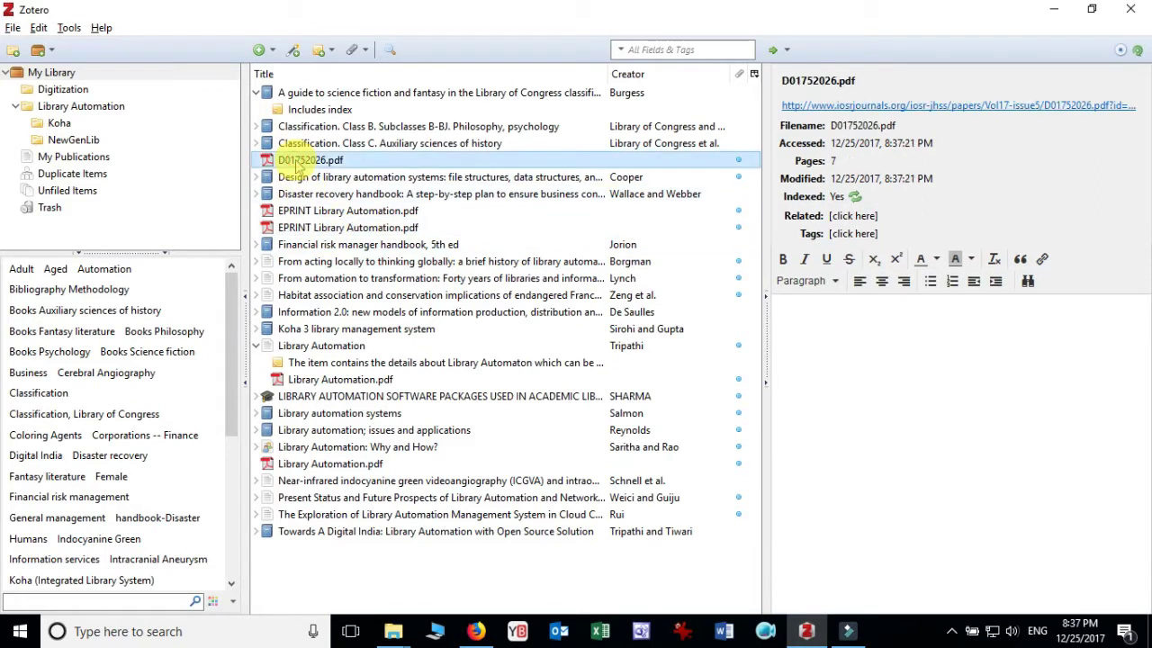
{"action": "left_click", "coordinate": [296, 211]}
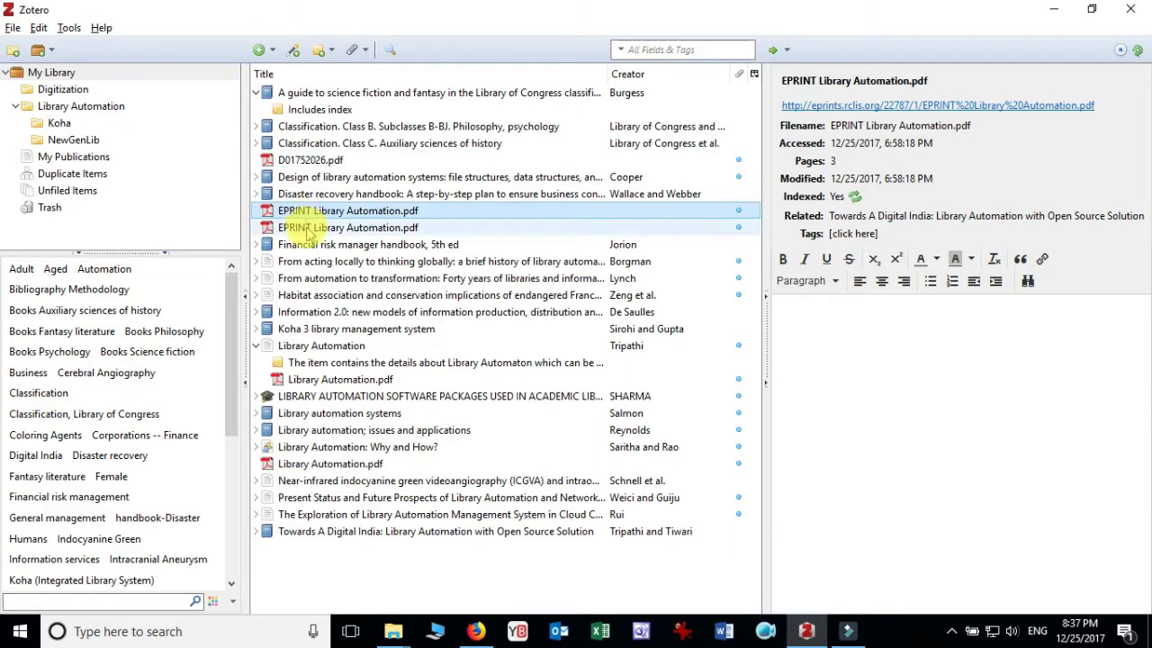
{"action": "left_click", "coordinate": [308, 230]}
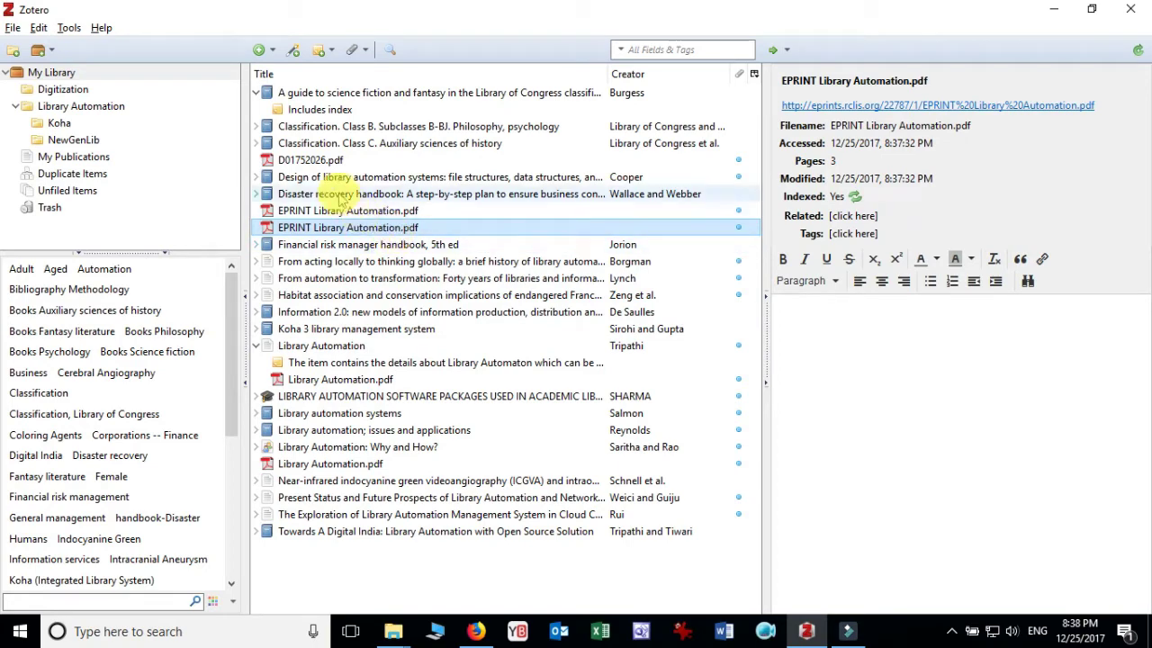
Try to retrieve metadata for D01752026.pdf, then dismiss the progress report
{"action": "left_click", "coordinate": [340, 164]}
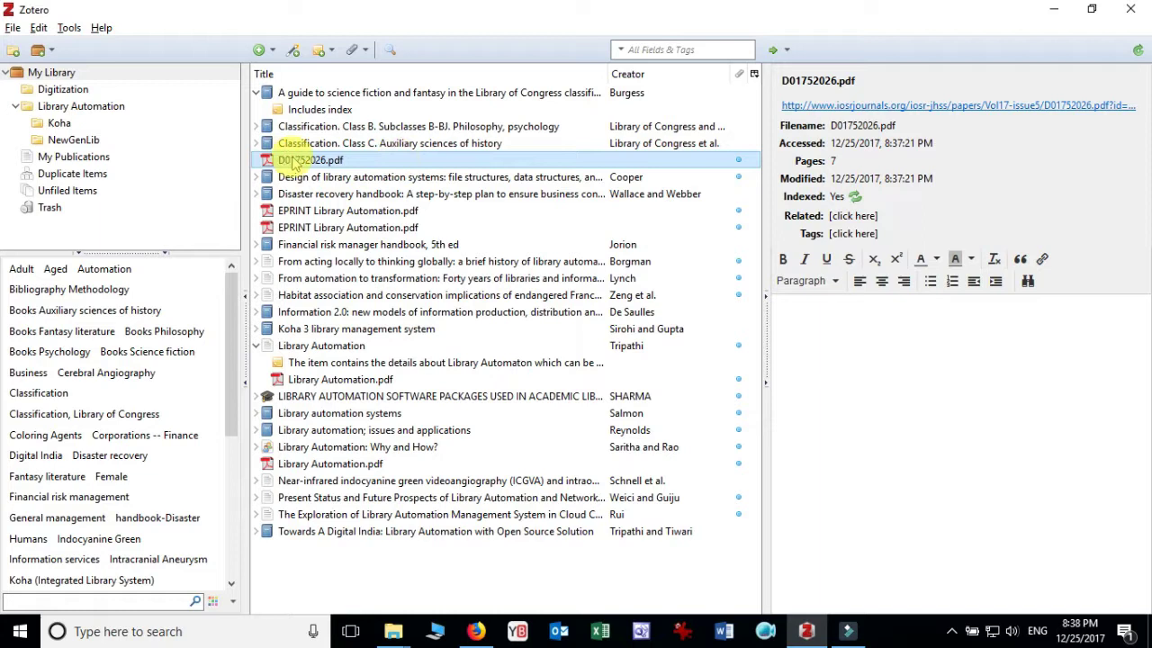
{"action": "right_click", "coordinate": [524, 163]}
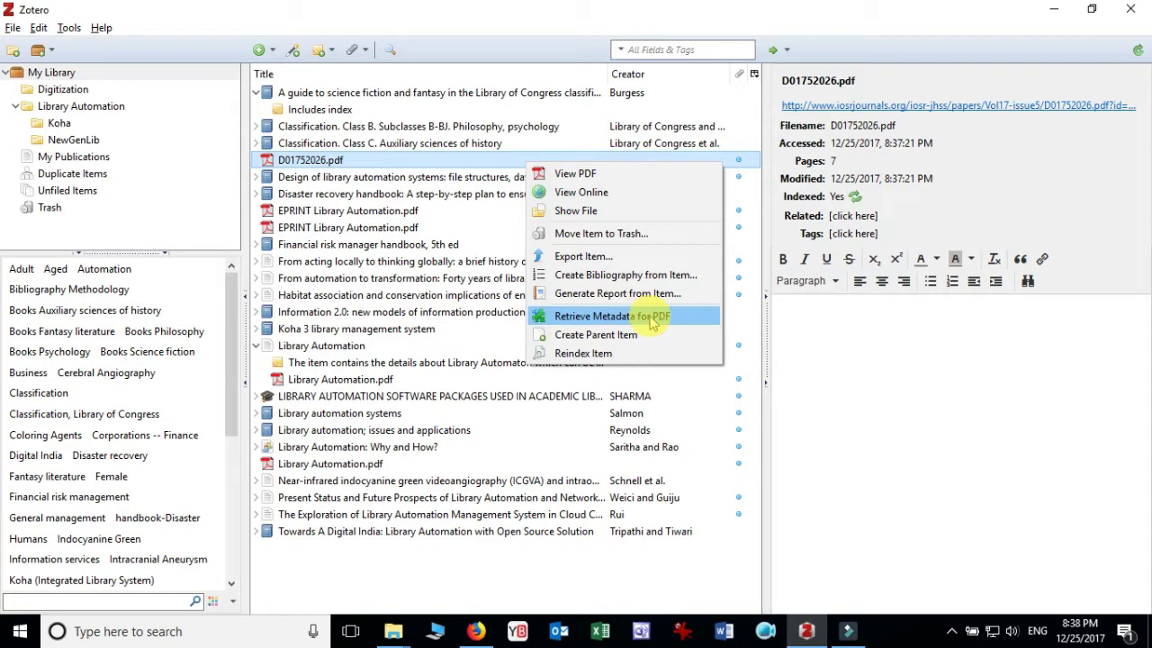
{"action": "left_click", "coordinate": [653, 320]}
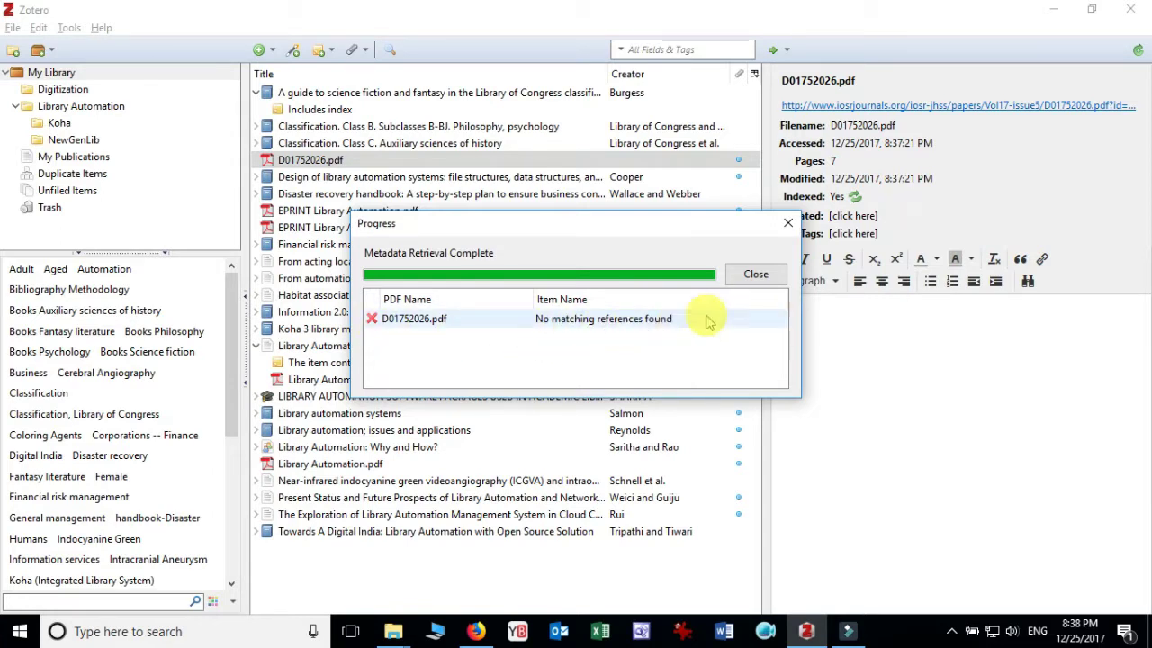
{"action": "left_click", "coordinate": [761, 276]}
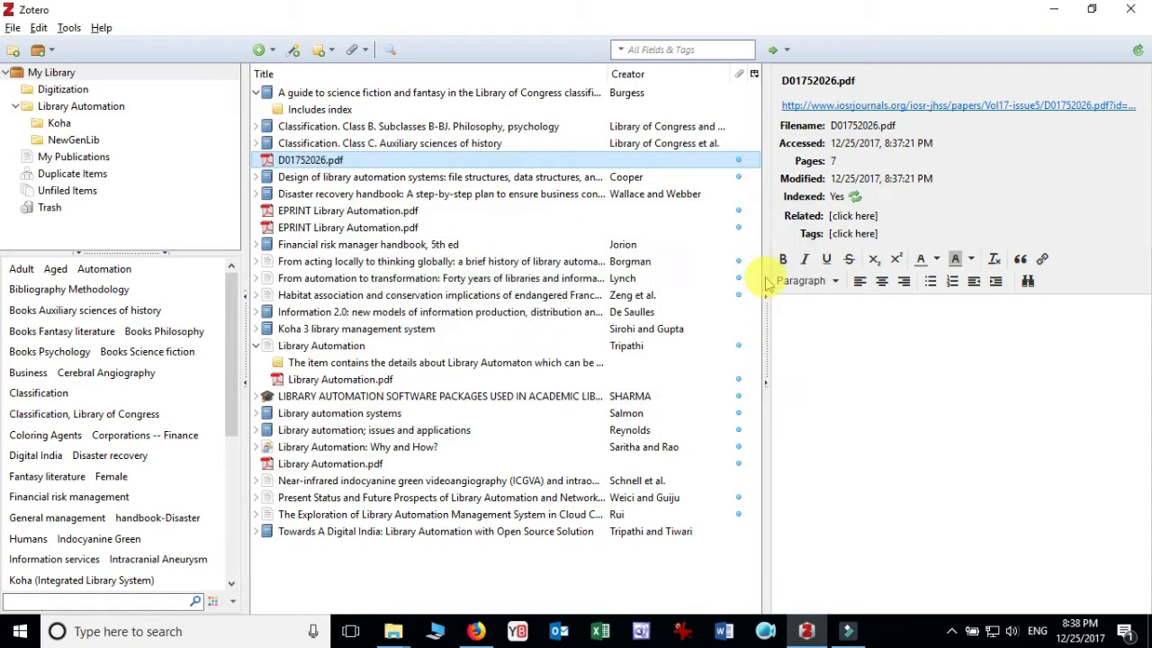
Retrieve metadata for the first EPRINT Library Automation.pdf and dismiss the progress report
{"action": "left_click", "coordinate": [424, 214]}
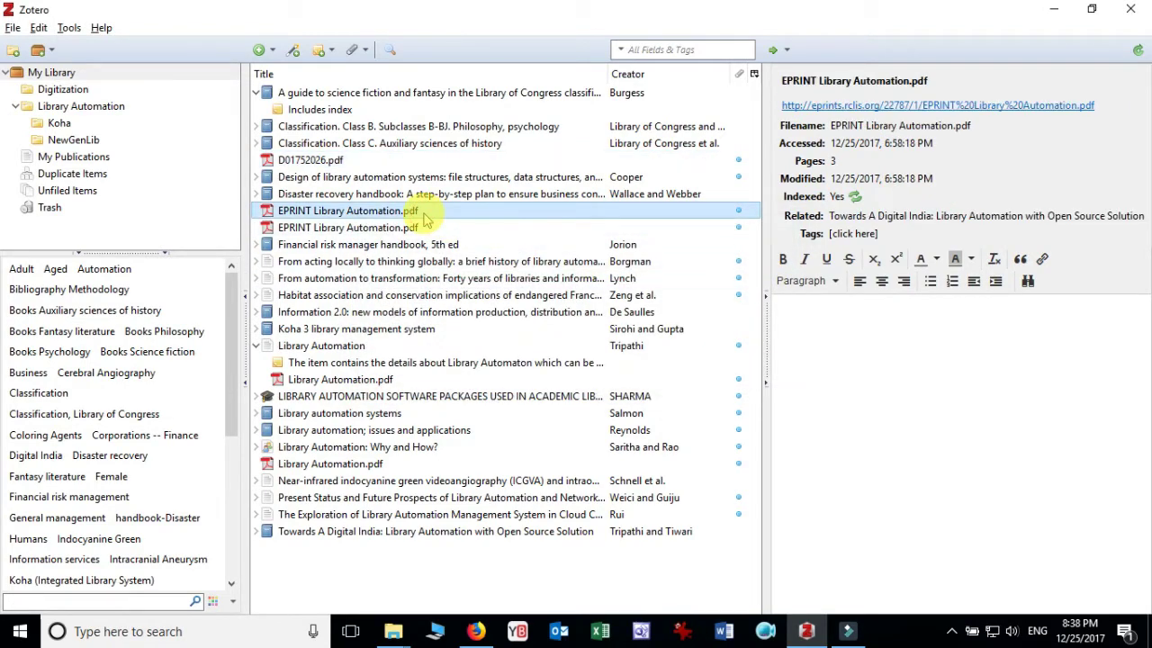
{"action": "right_click", "coordinate": [423, 215]}
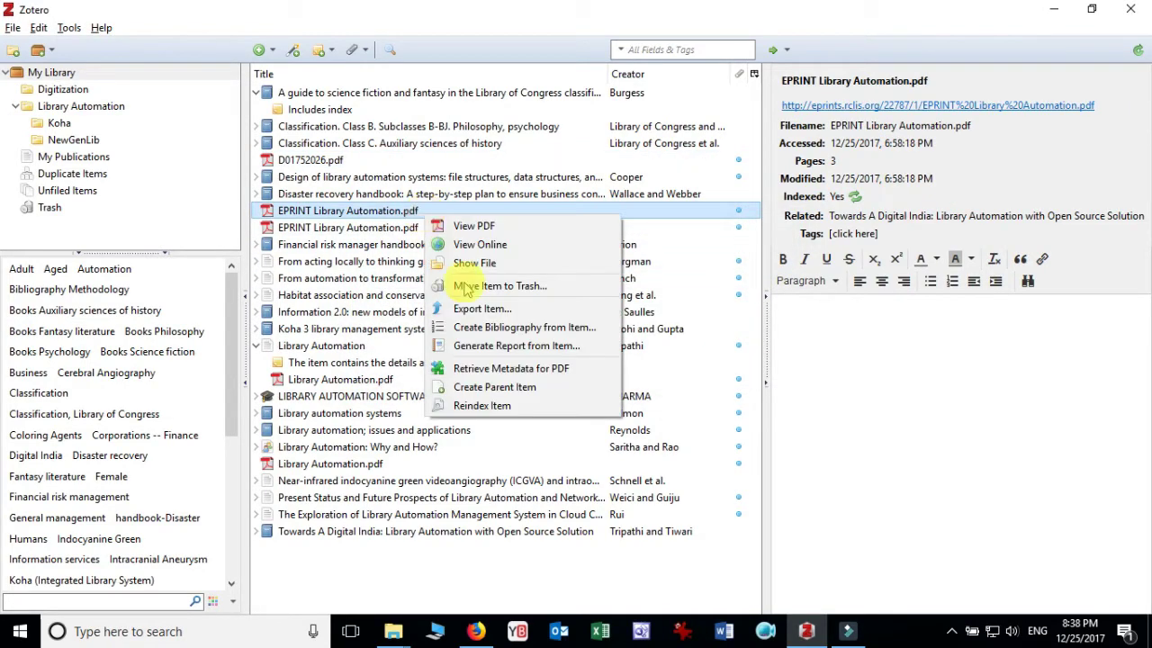
{"action": "left_click", "coordinate": [531, 376]}
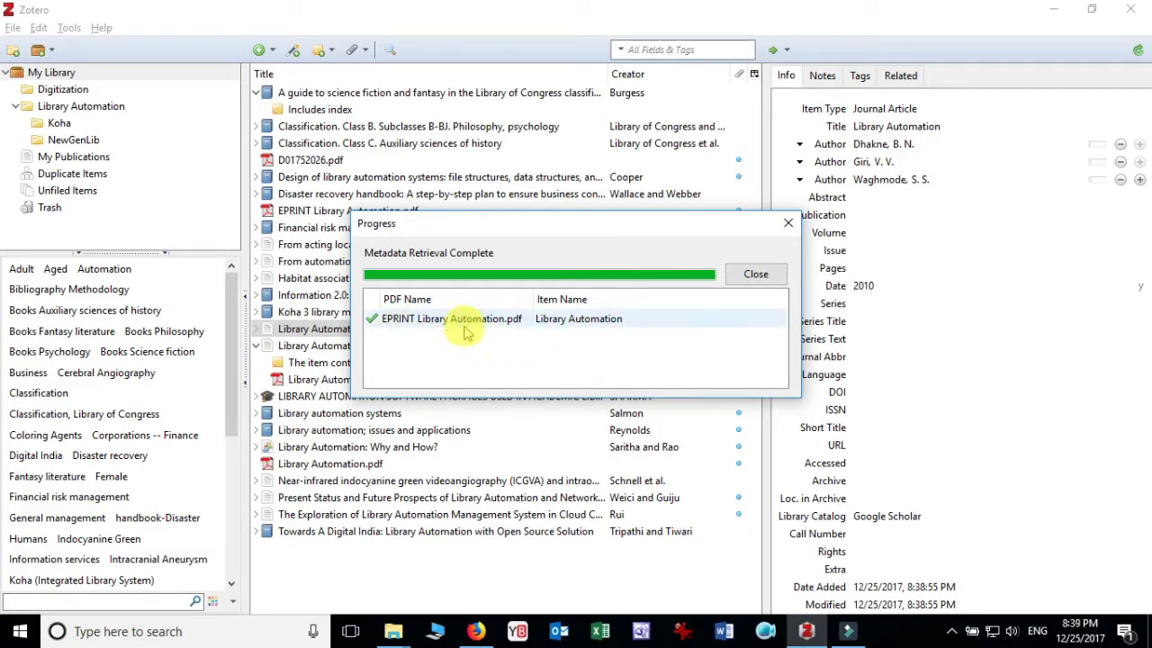
{"action": "left_click", "coordinate": [756, 274]}
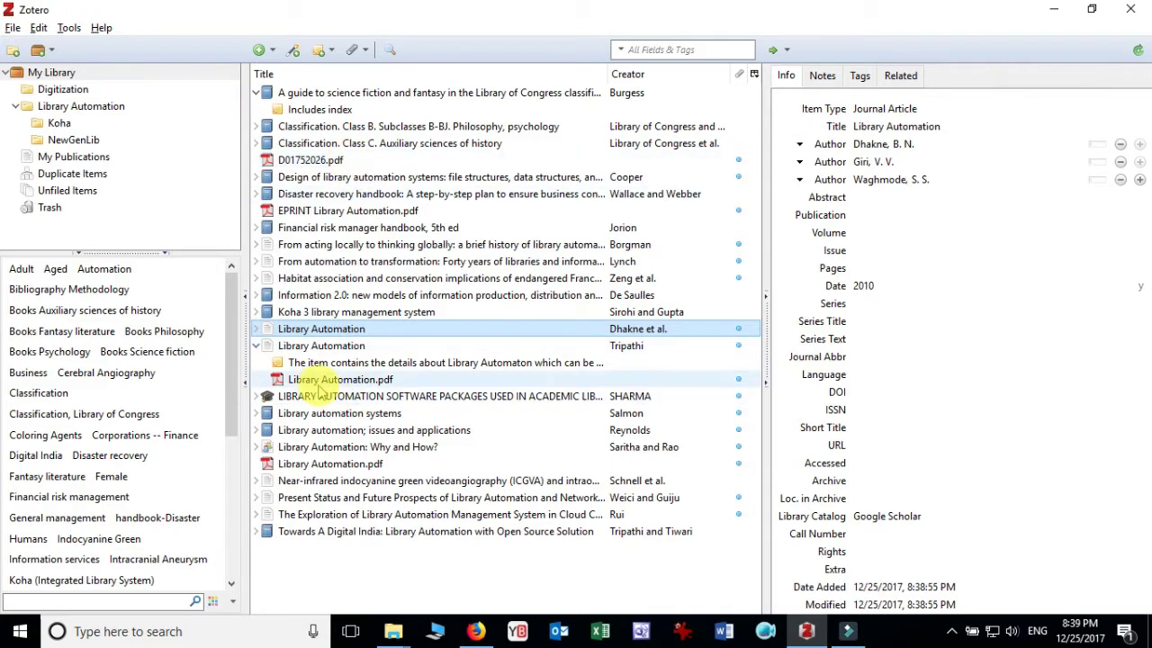
Expand the 2010 Library Automation article and compare its bibliographic details with those of its attached PDF
{"action": "left_click", "coordinate": [290, 346]}
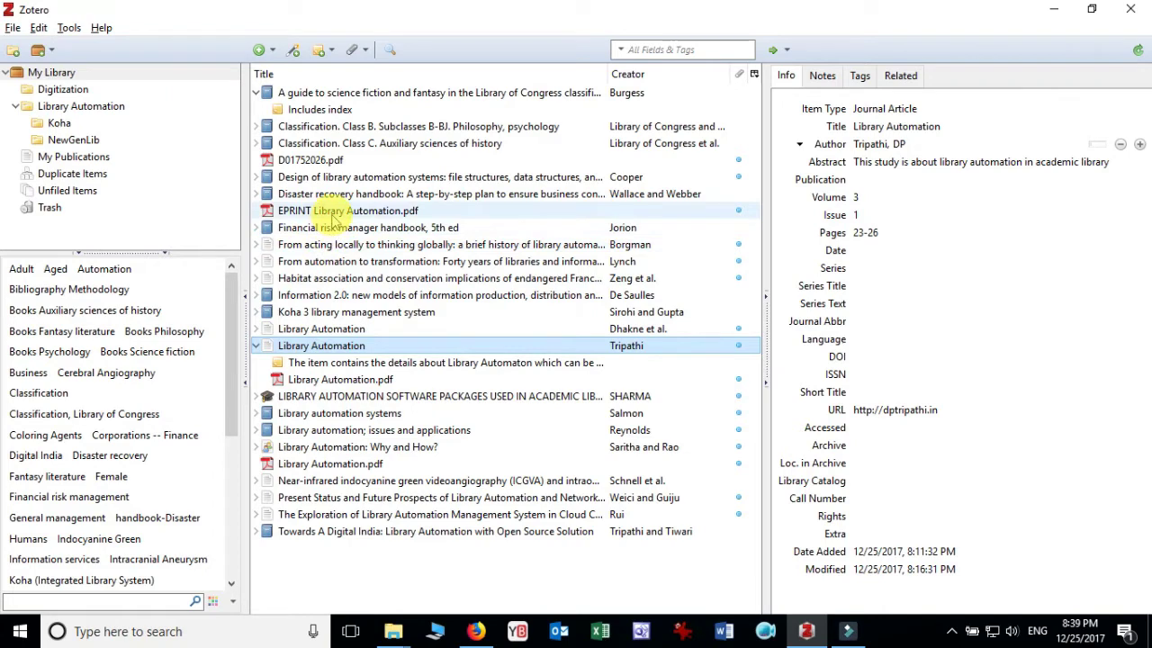
{"action": "left_click_drag", "start_coordinate": [340, 216], "coordinate": [342, 348]}
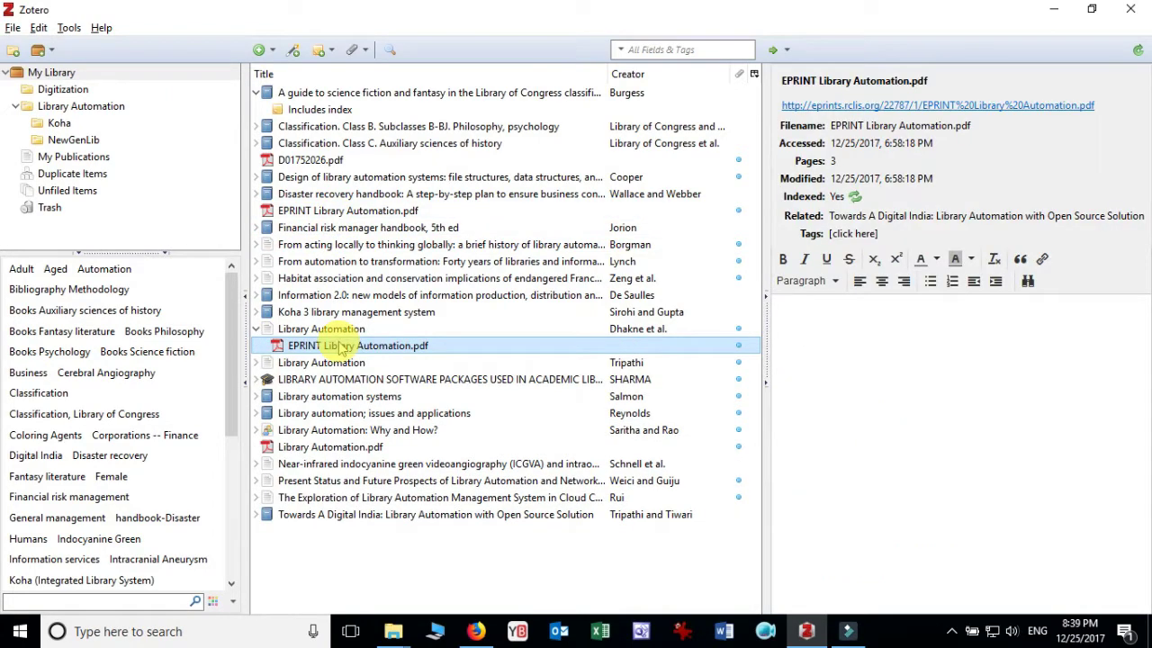
{"action": "left_click", "coordinate": [338, 330]}
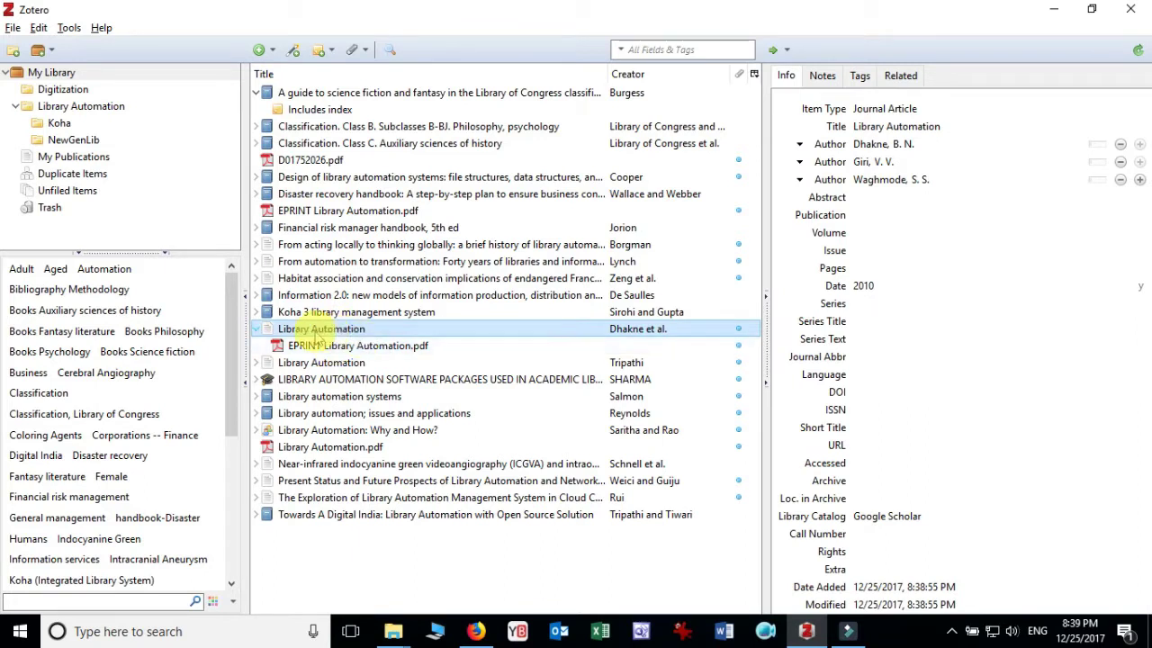
{"action": "left_click", "coordinate": [903, 144]}
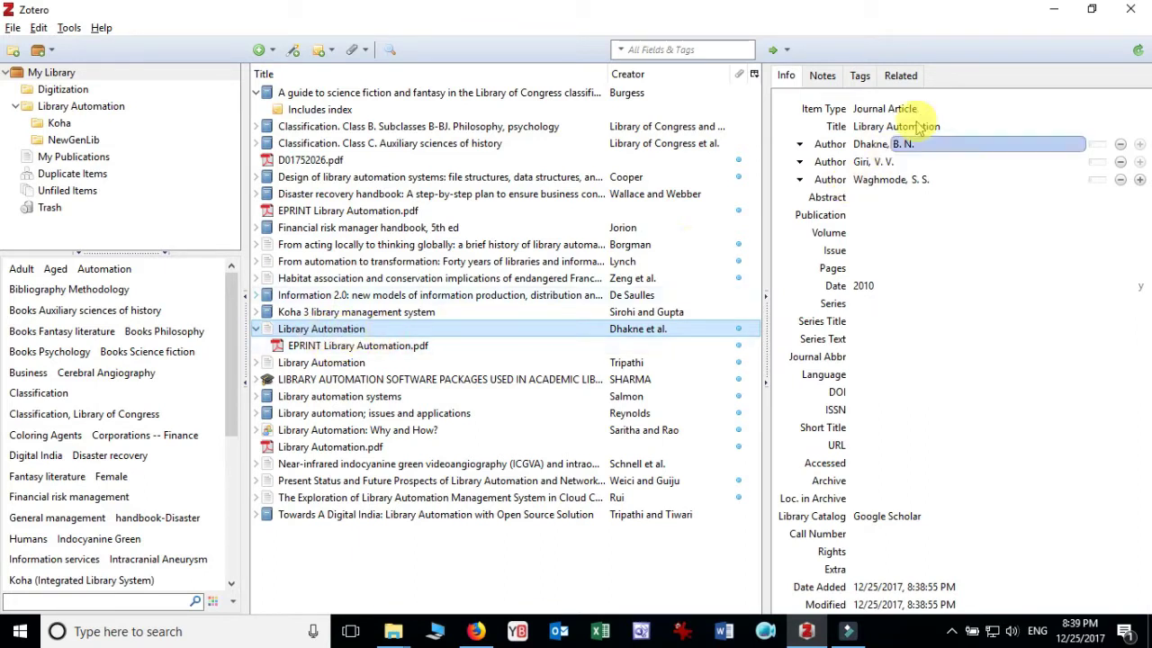
{"action": "left_click", "coordinate": [907, 203]}
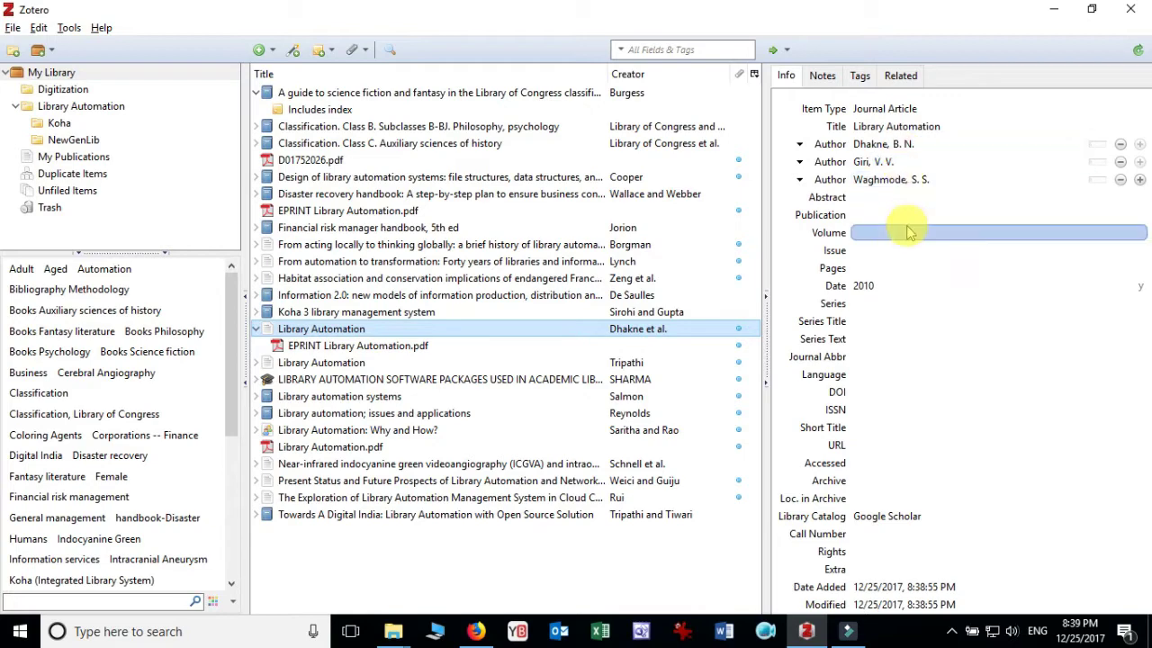
{"action": "left_click", "coordinate": [358, 351]}
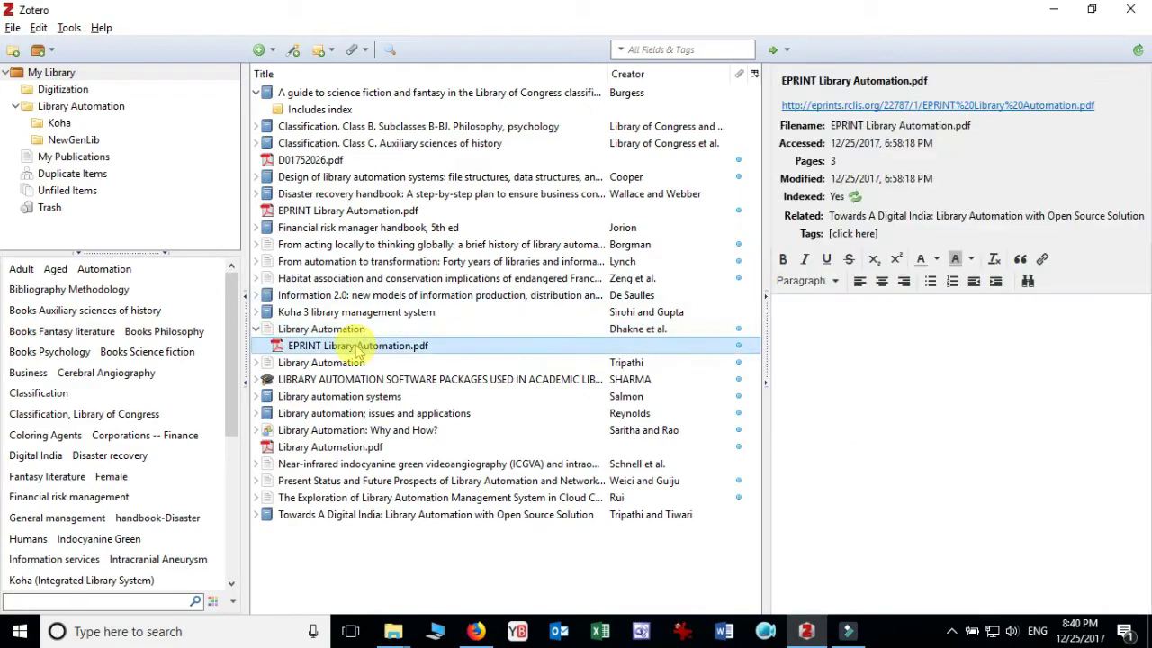
{"action": "left_click", "coordinate": [335, 328]}
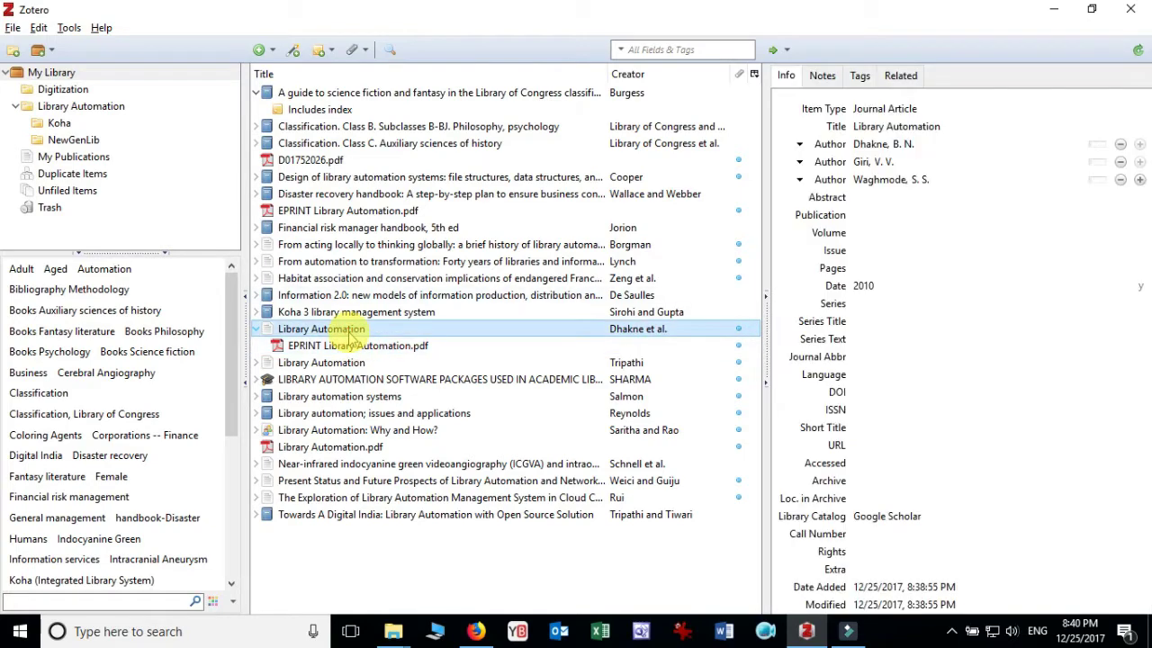
Open the attached EPRINT Library Automation.pdf in Foxit Reader to view it and return to Zotero
{"action": "left_click", "coordinate": [394, 351]}
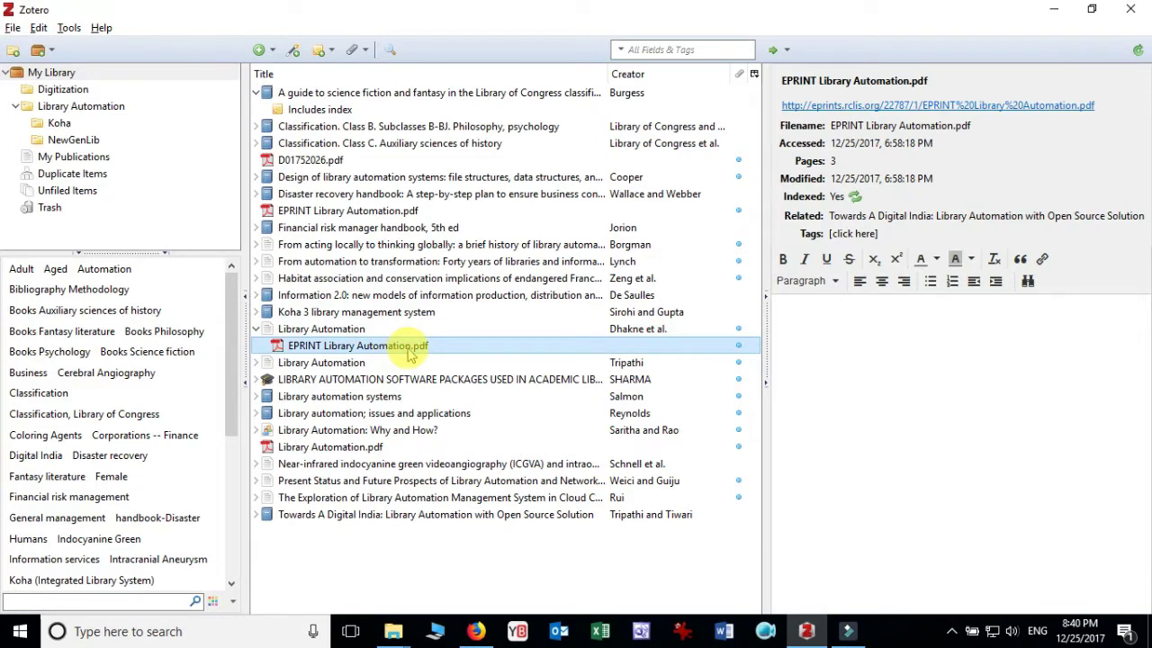
{"action": "double_click", "coordinate": [409, 351]}
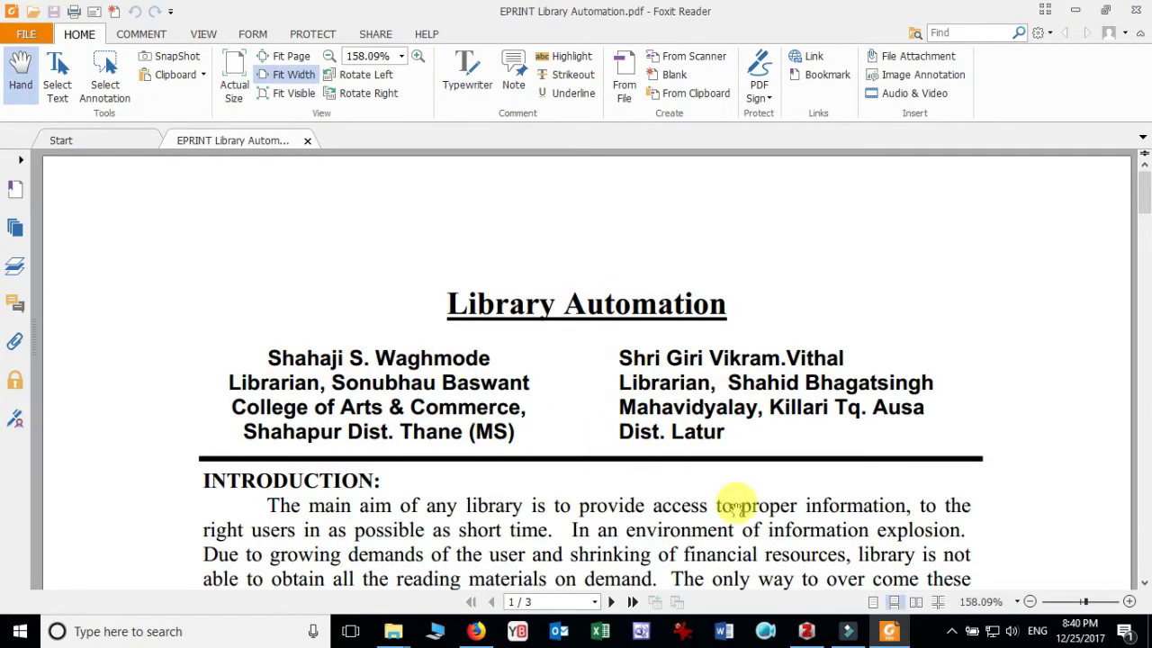
{"action": "left_click", "coordinate": [807, 633]}
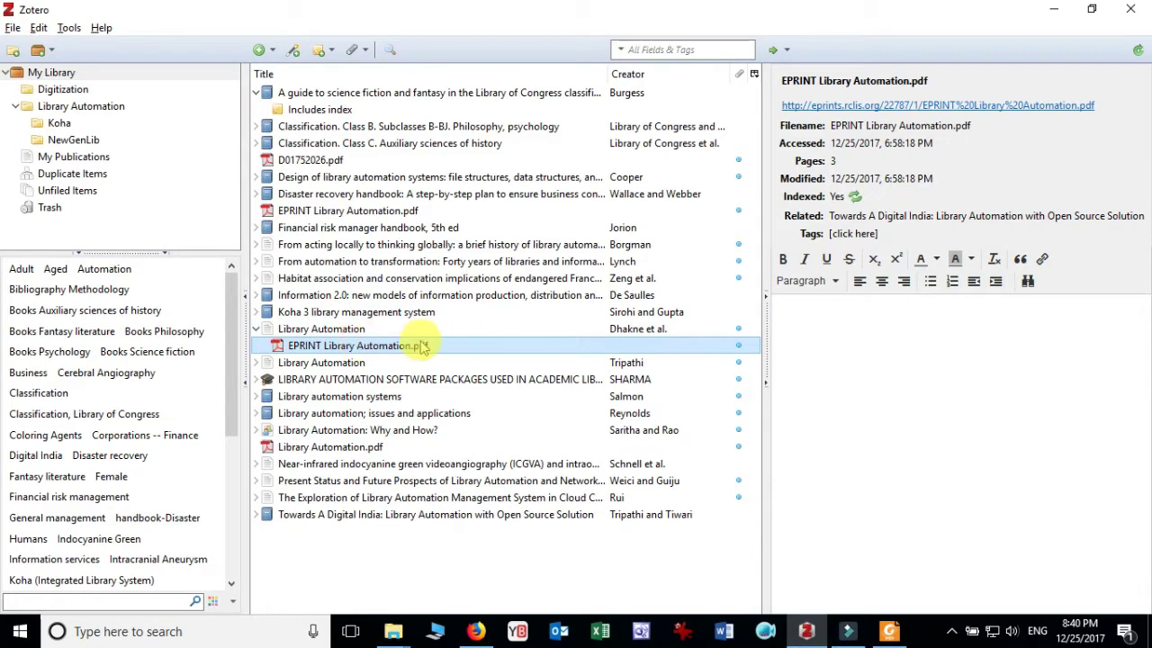
Examine the bibliographic details, notes, tags and related items of the 2010 Library Automation article
{"action": "left_click", "coordinate": [444, 327]}
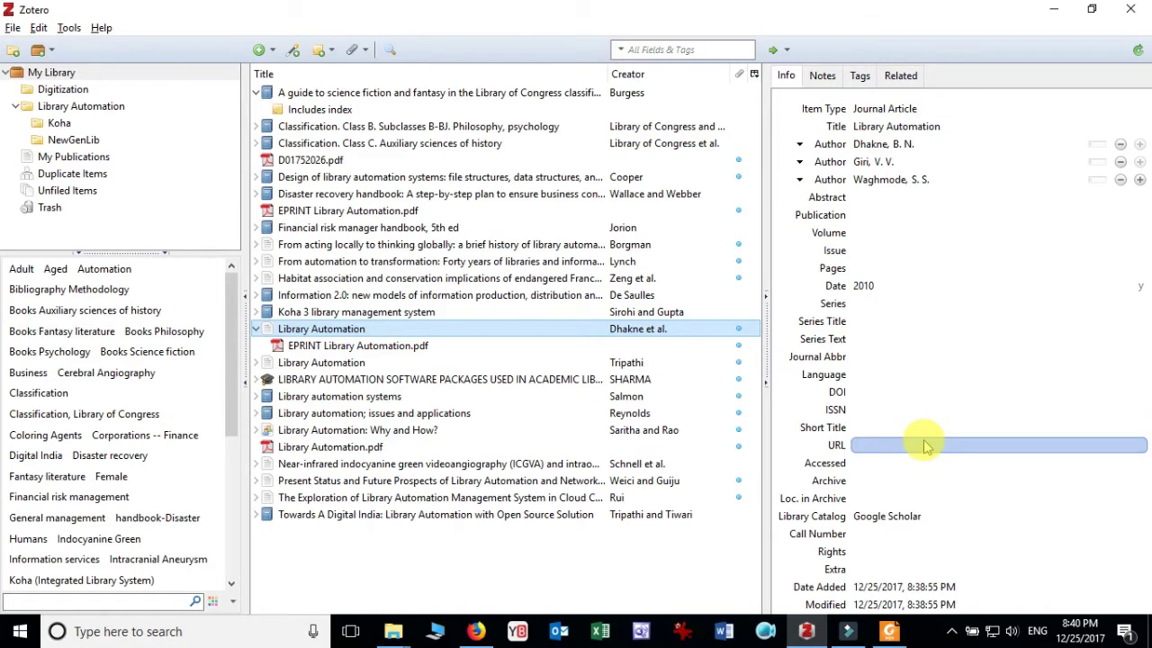
{"action": "left_click", "coordinate": [821, 76]}
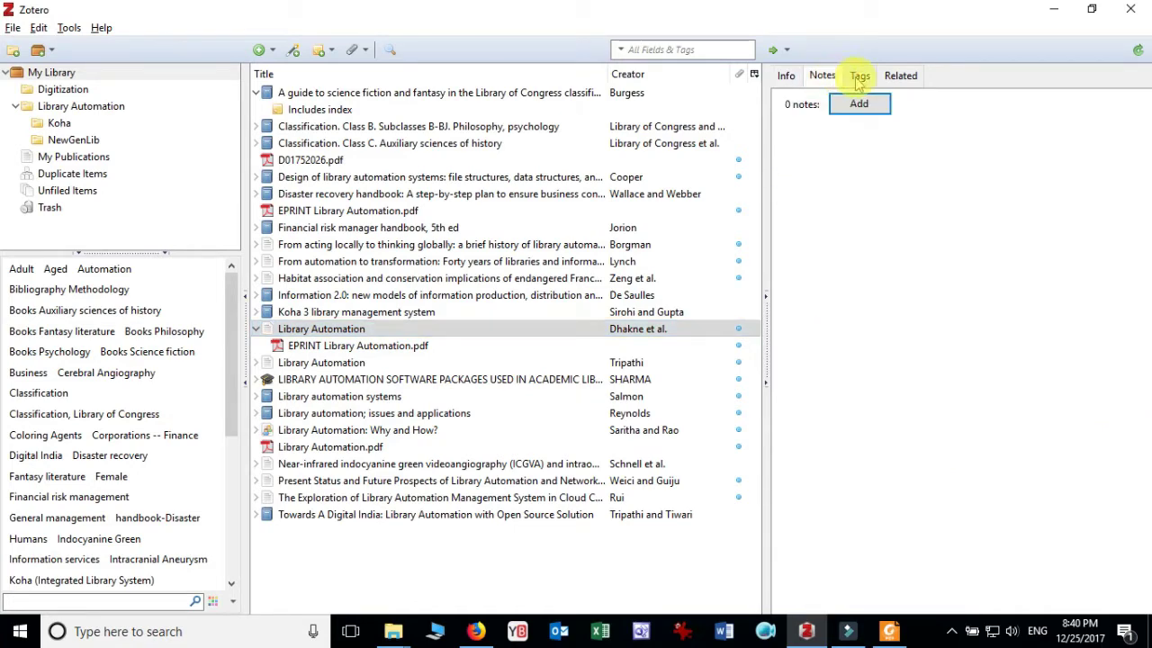
{"action": "left_click", "coordinate": [859, 78]}
{"action": "left_click", "coordinate": [902, 75]}
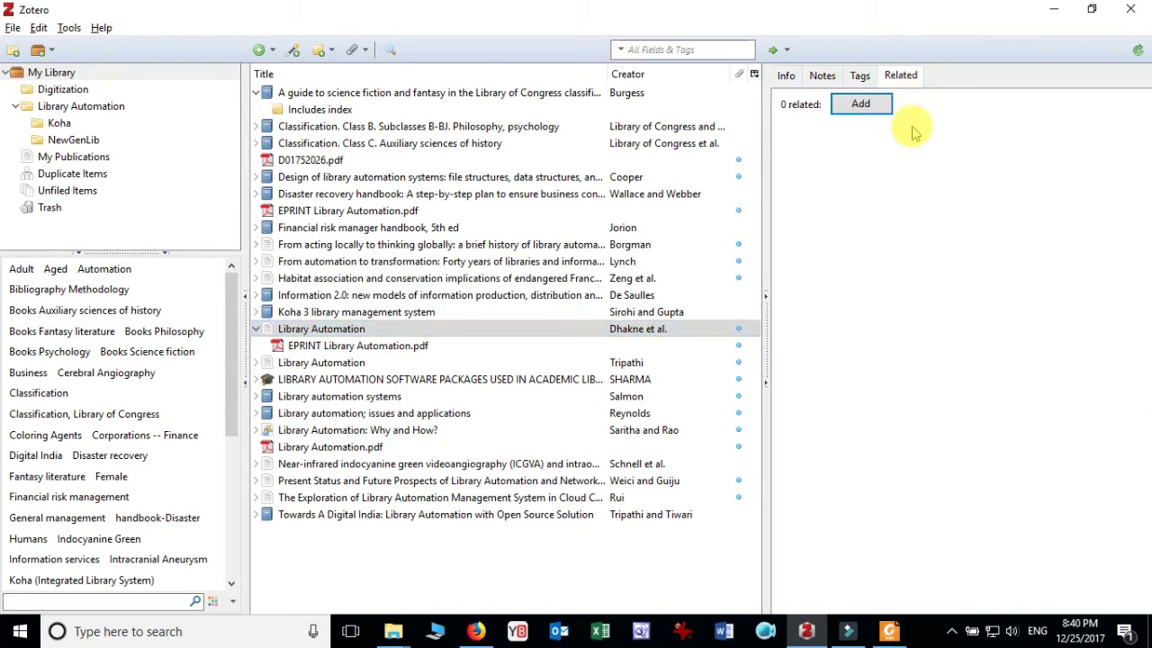
{"action": "left_click", "coordinate": [786, 75]}
{"action": "left_click", "coordinate": [374, 331]}
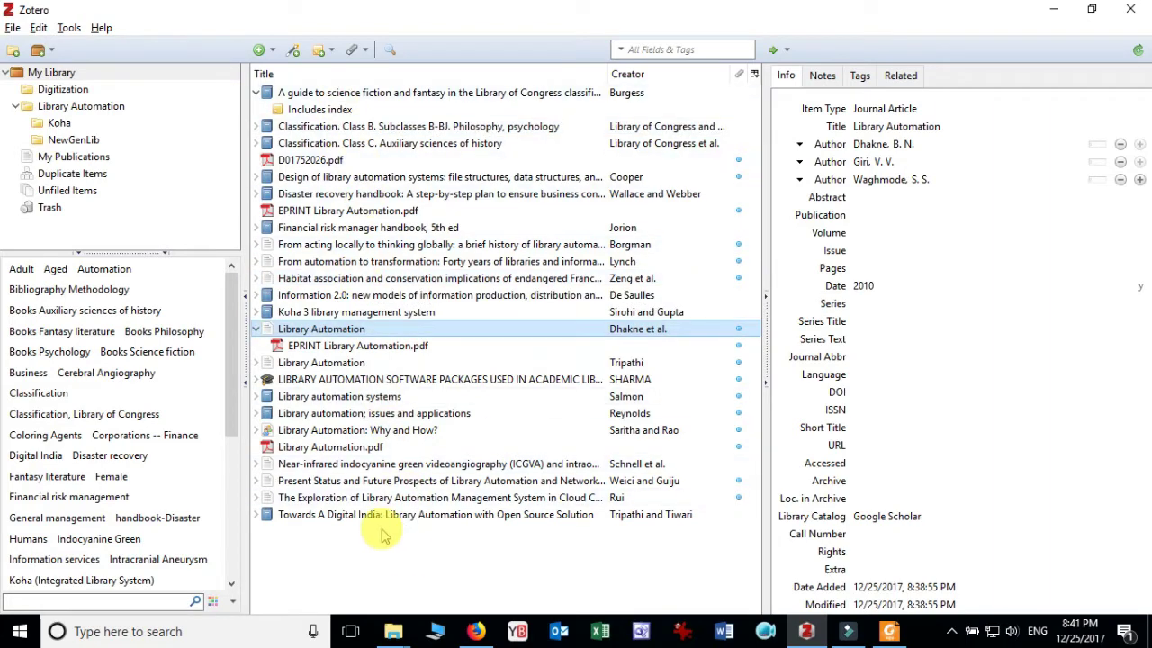
Add a standalone note reading "This zotero library contains the information about zotero and other reference management tool"
{"action": "left_click", "coordinate": [318, 51]}
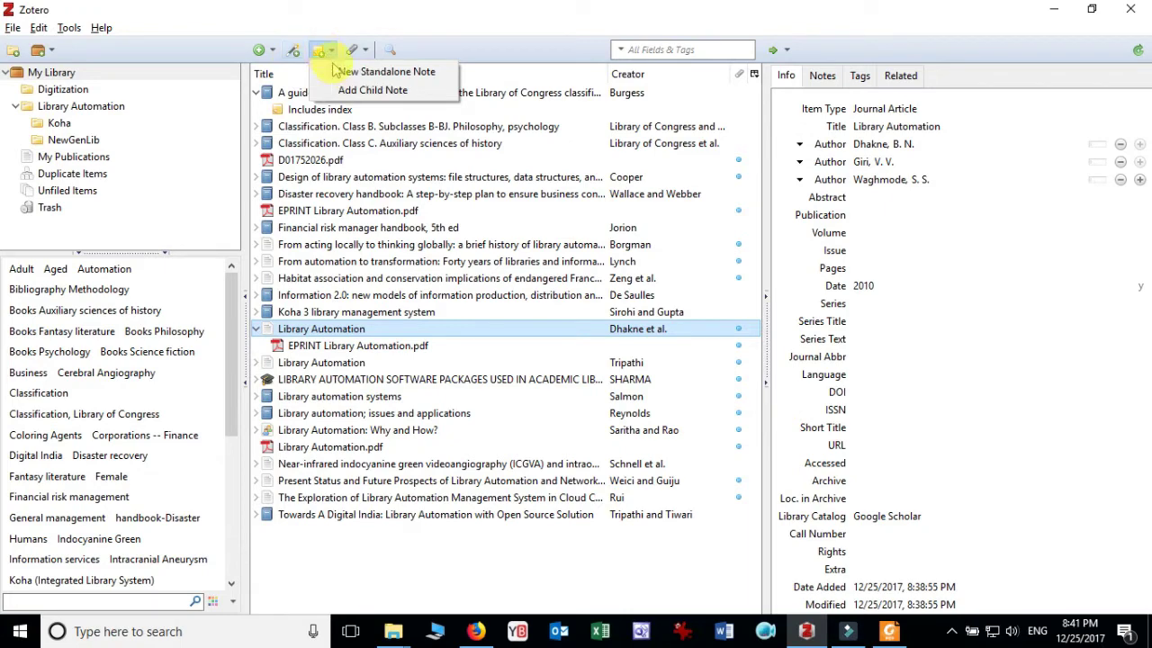
{"action": "left_click", "coordinate": [400, 76]}
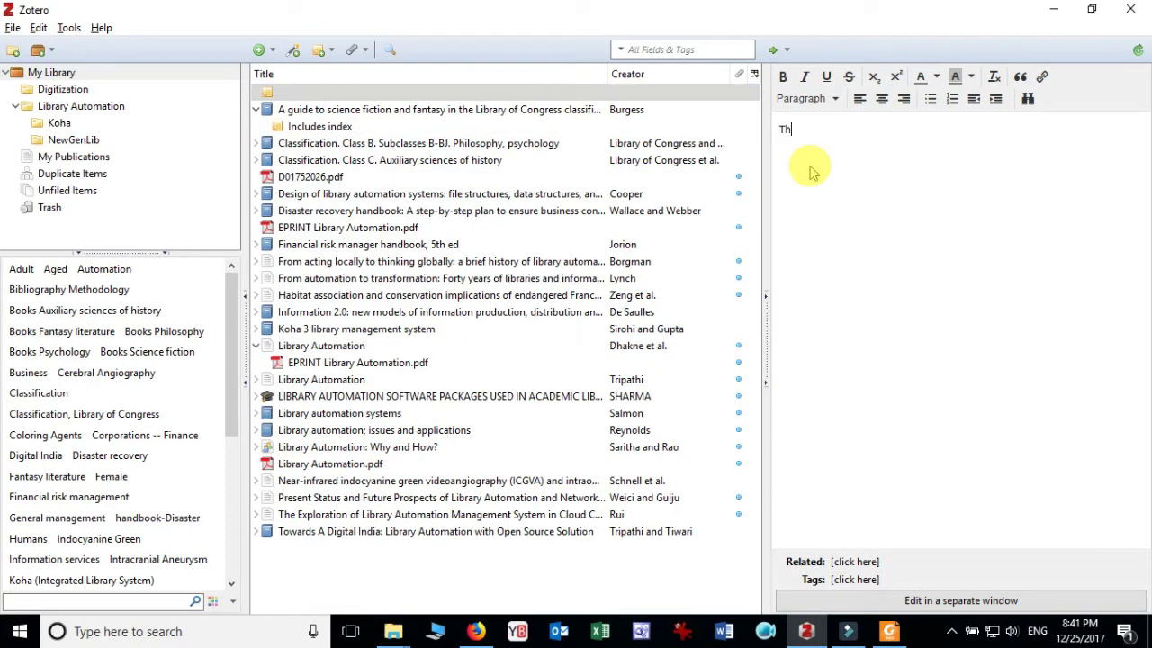
{"action": "type", "text": "is zotero library contai"}
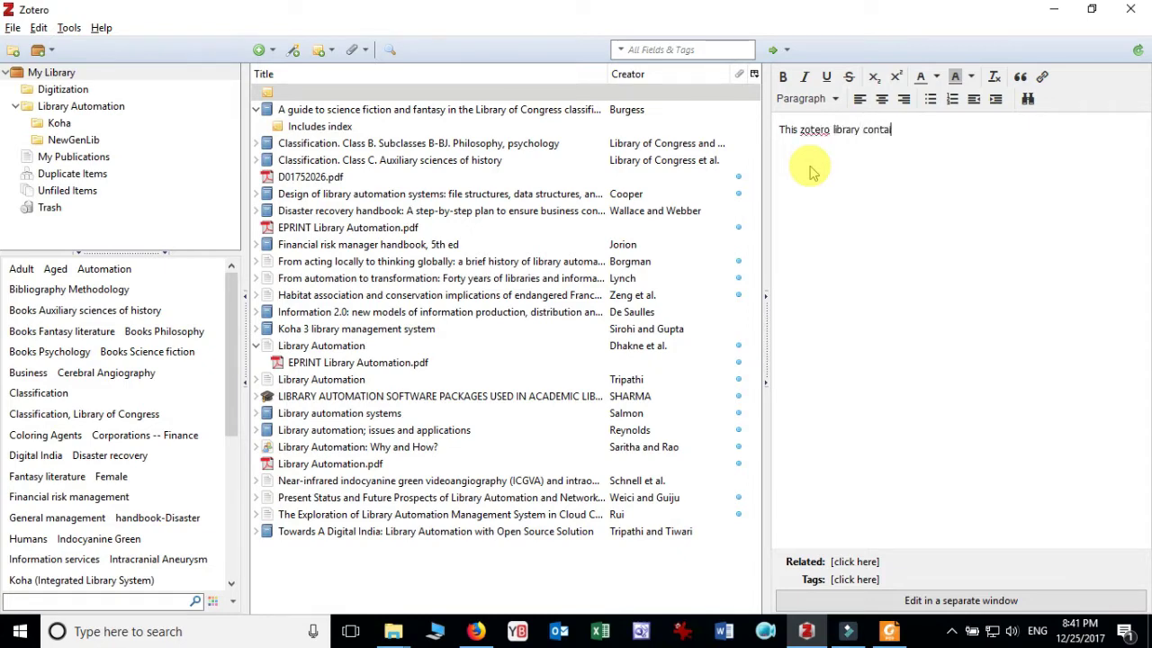
{"action": "type", "text": "ns the information abotu"}
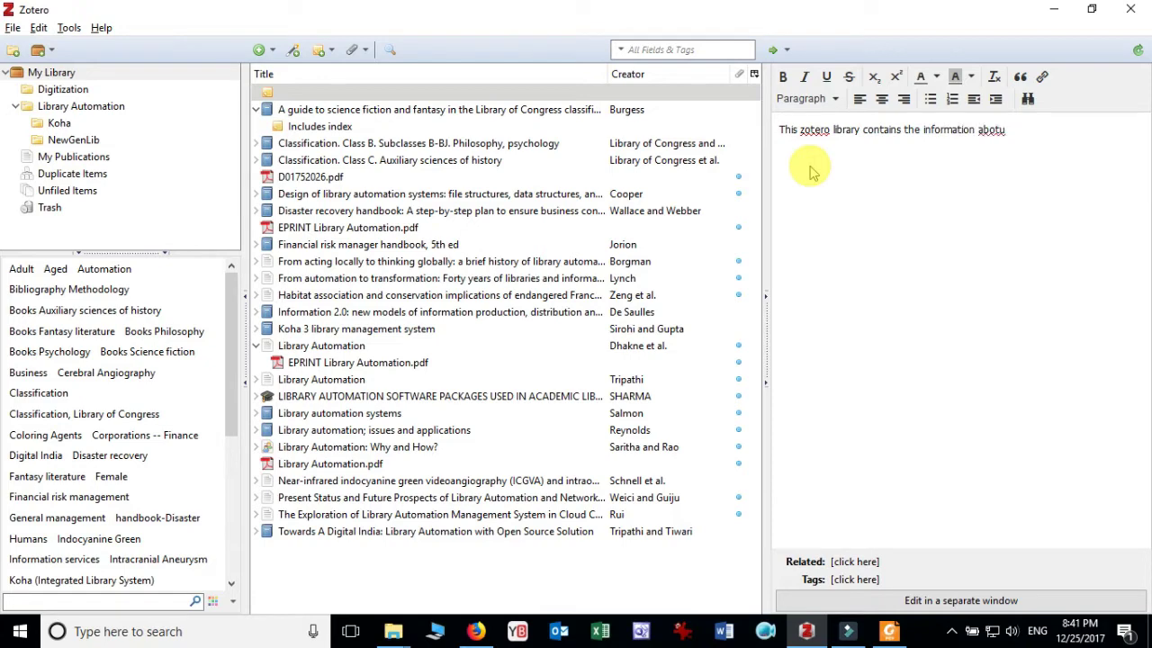
{"action": "key", "text": "BackSpace"}
{"action": "key", "text": "BackSpace"}
{"action": "key", "text": "BackSpace"}
{"action": "type", "text": "ut zotero and other"}
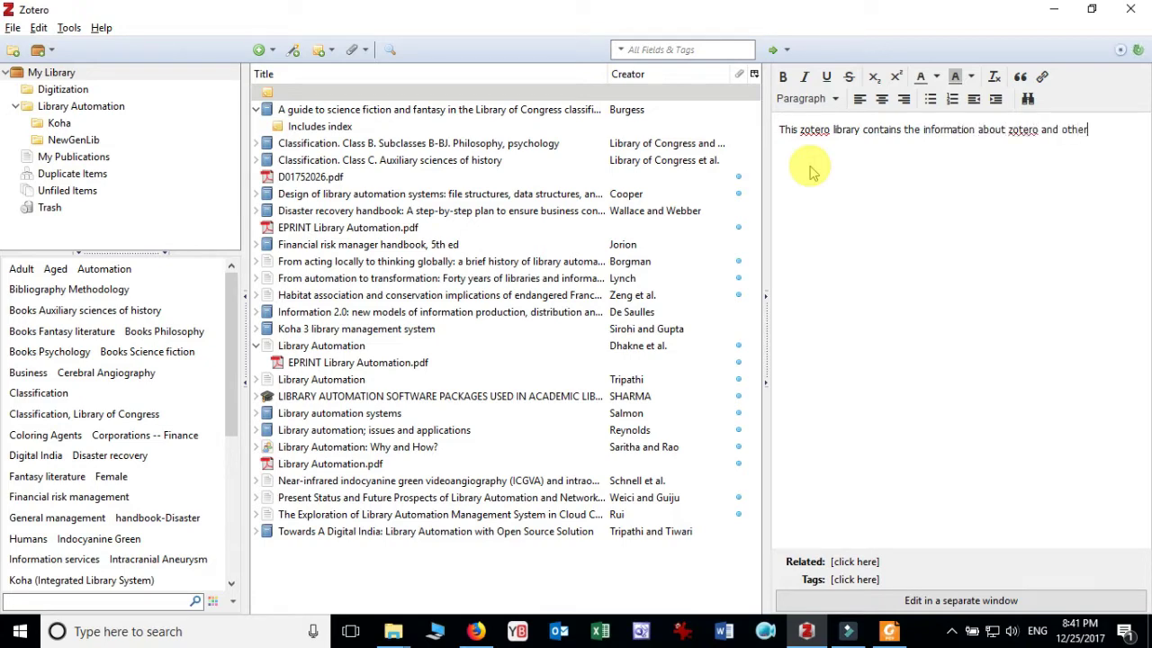
{"action": "type", "text": " reference manag"}
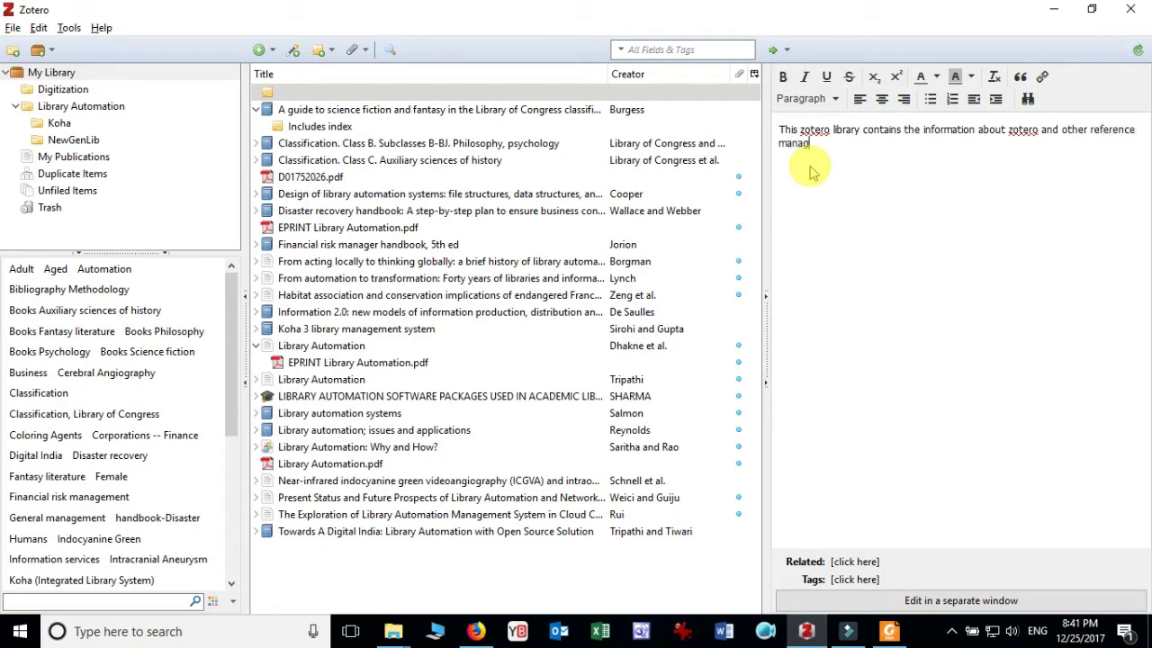
{"action": "type", "text": "ement tool"}
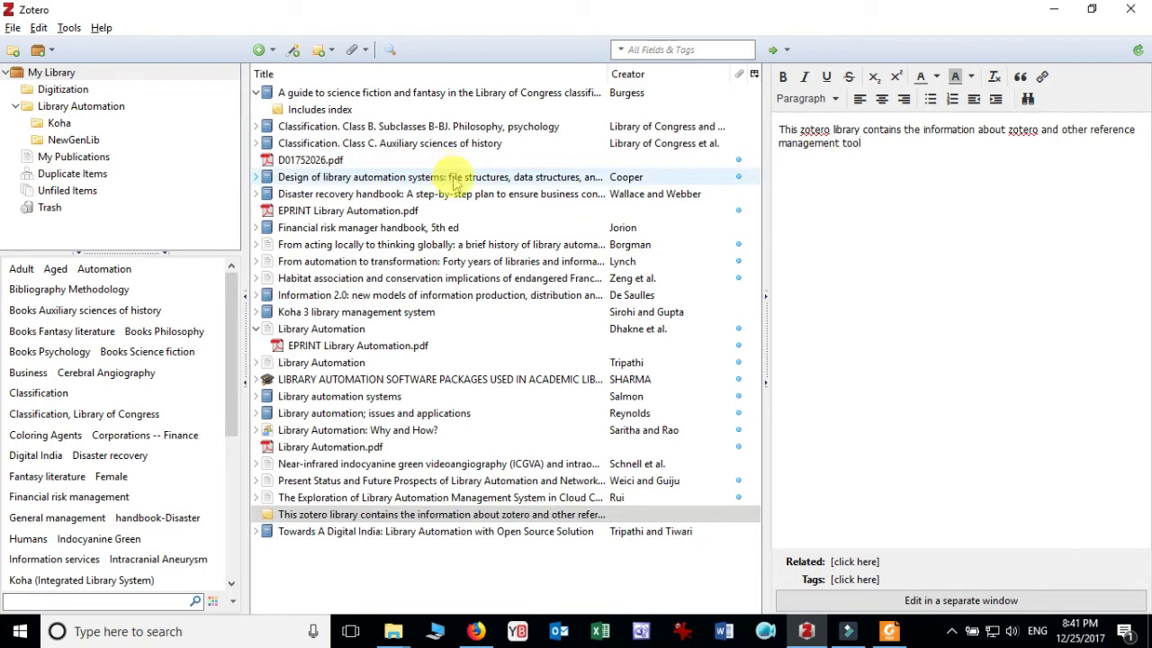
{"action": "left_click", "coordinate": [380, 514]}
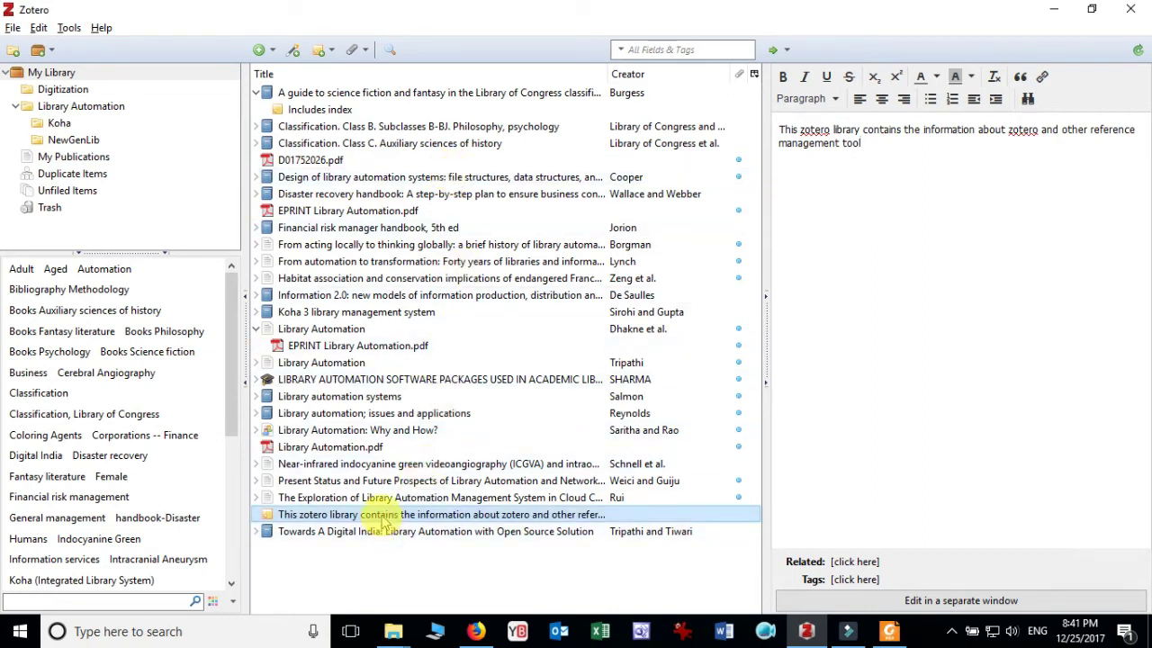
{"action": "right_click", "coordinate": [518, 521]}
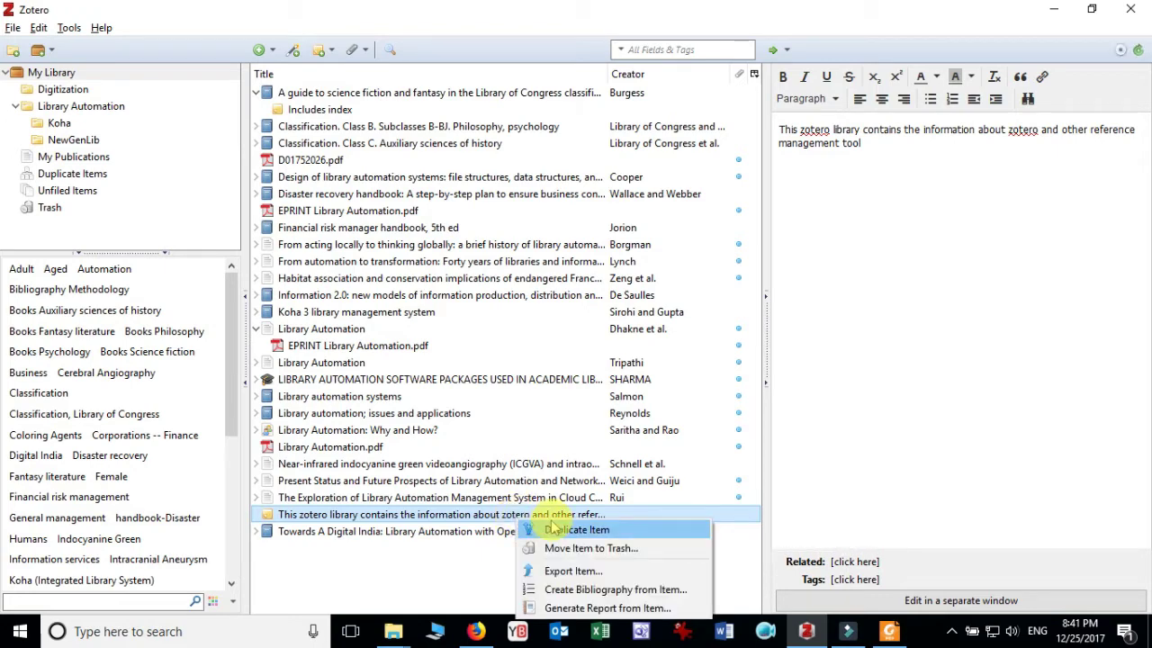
{"action": "key", "text": "Escape"}
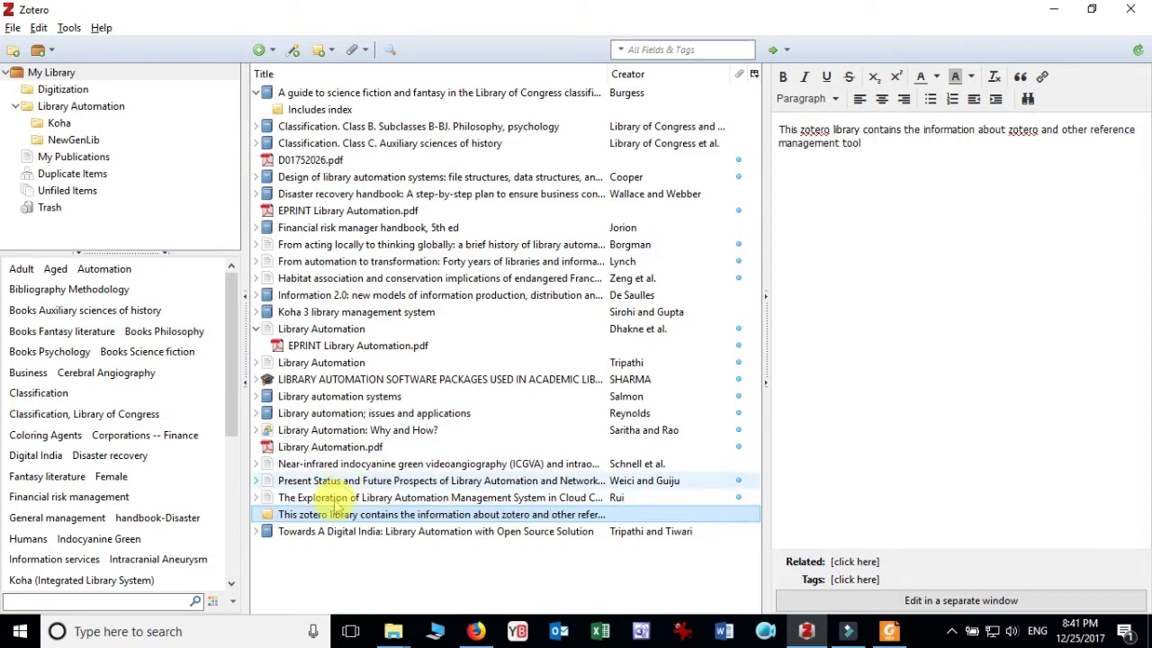
{"action": "left_click", "coordinate": [322, 51]}
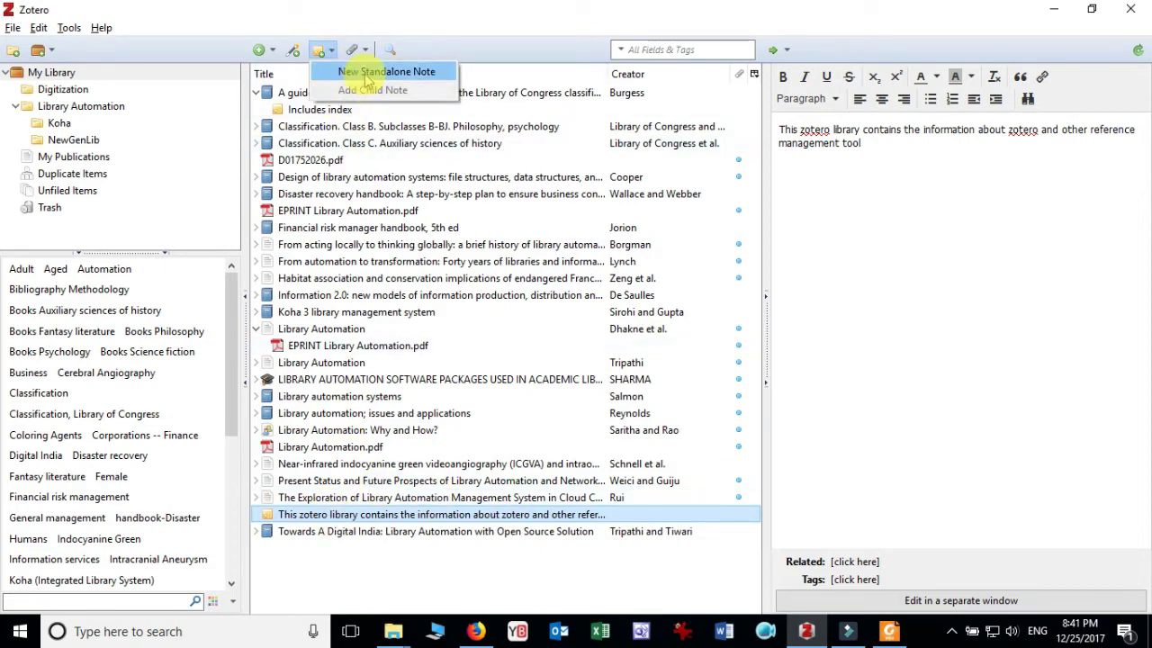
{"action": "left_click", "coordinate": [360, 515]}
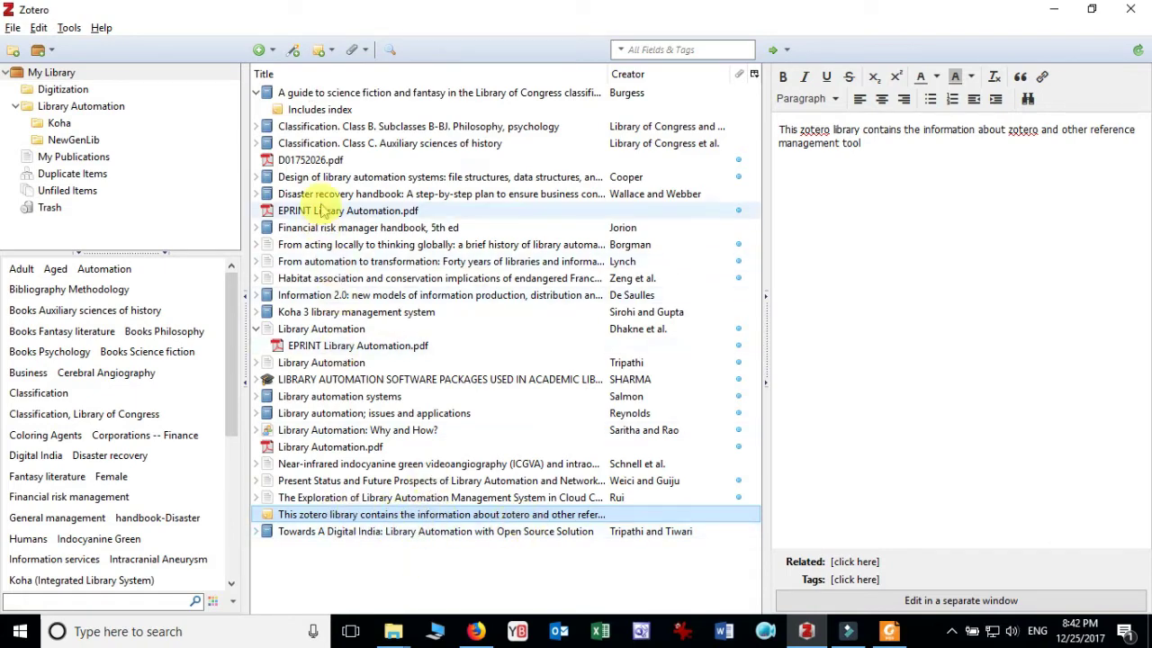
Add a child note reading "This includes index also" to the book A guide to science fiction and fantasy in the Library of Congress classification scheme
{"action": "left_click", "coordinate": [296, 93]}
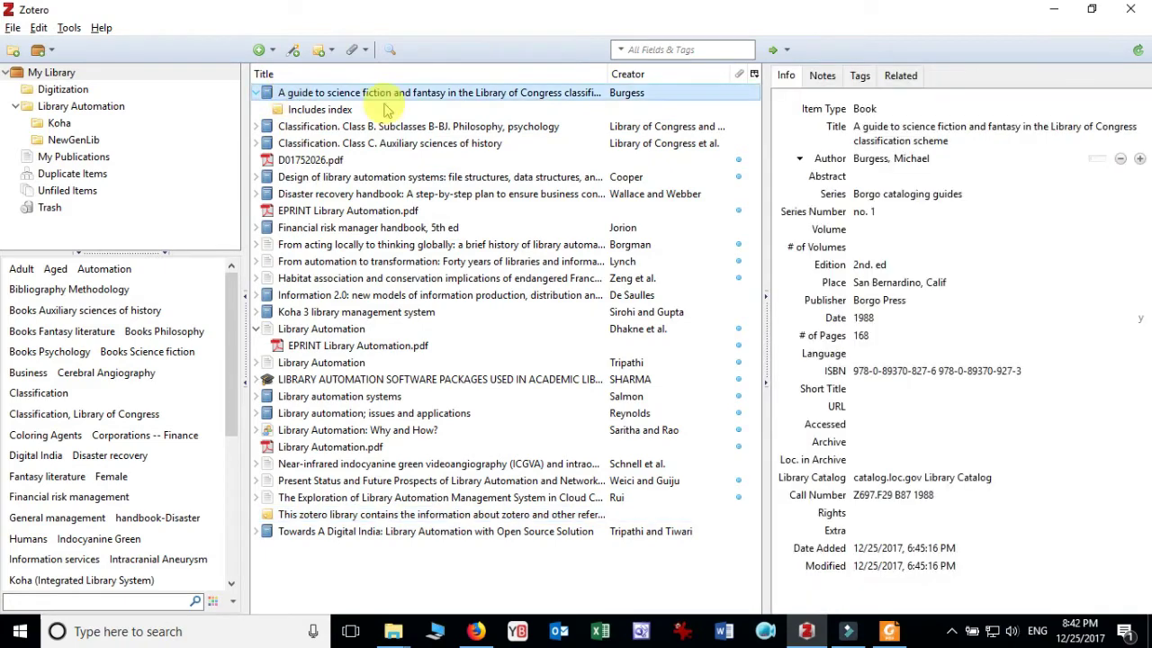
{"action": "left_click", "coordinate": [328, 51]}
{"action": "left_click", "coordinate": [356, 90]}
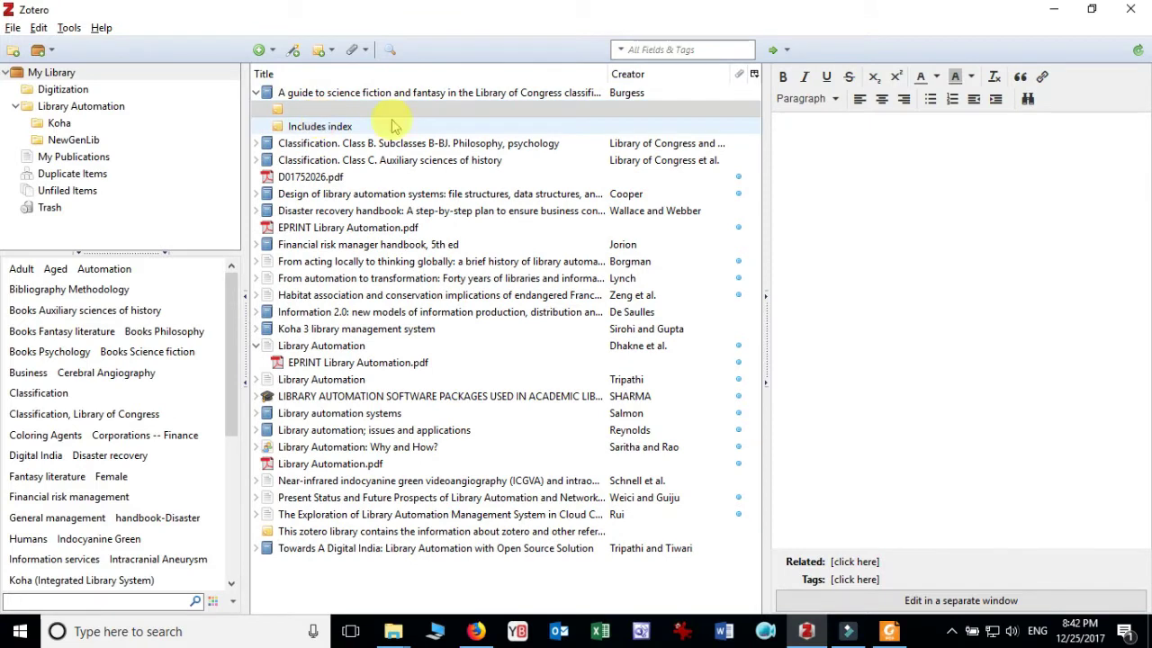
{"action": "type", "text": "This "}
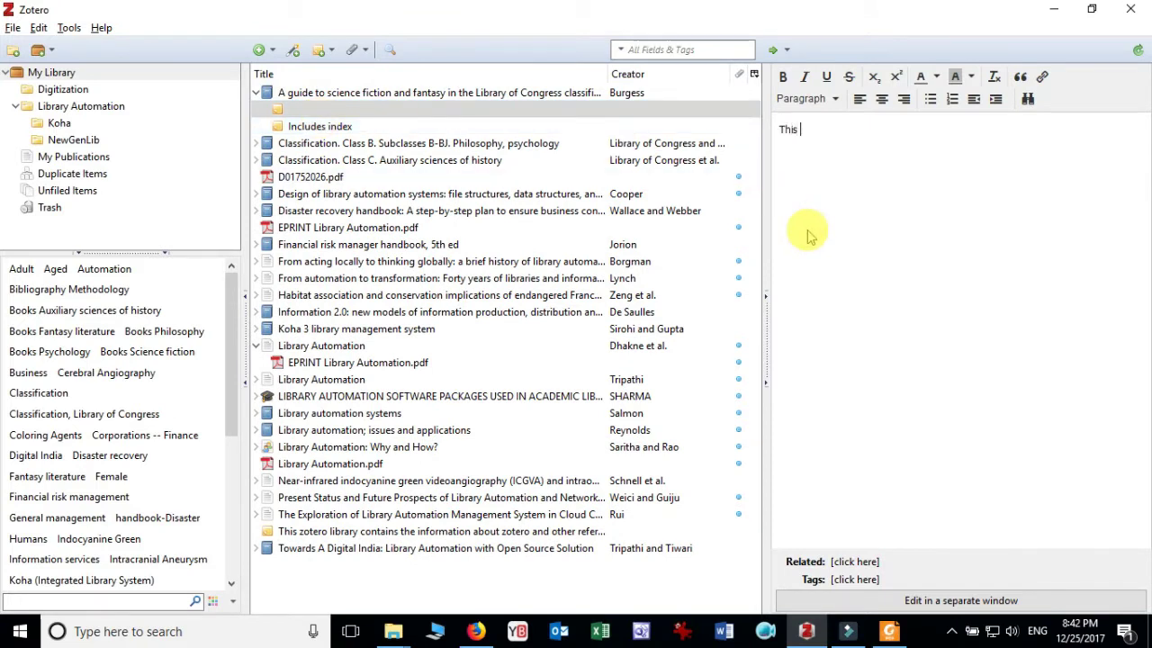
{"action": "type", "text": "is includes index also"}
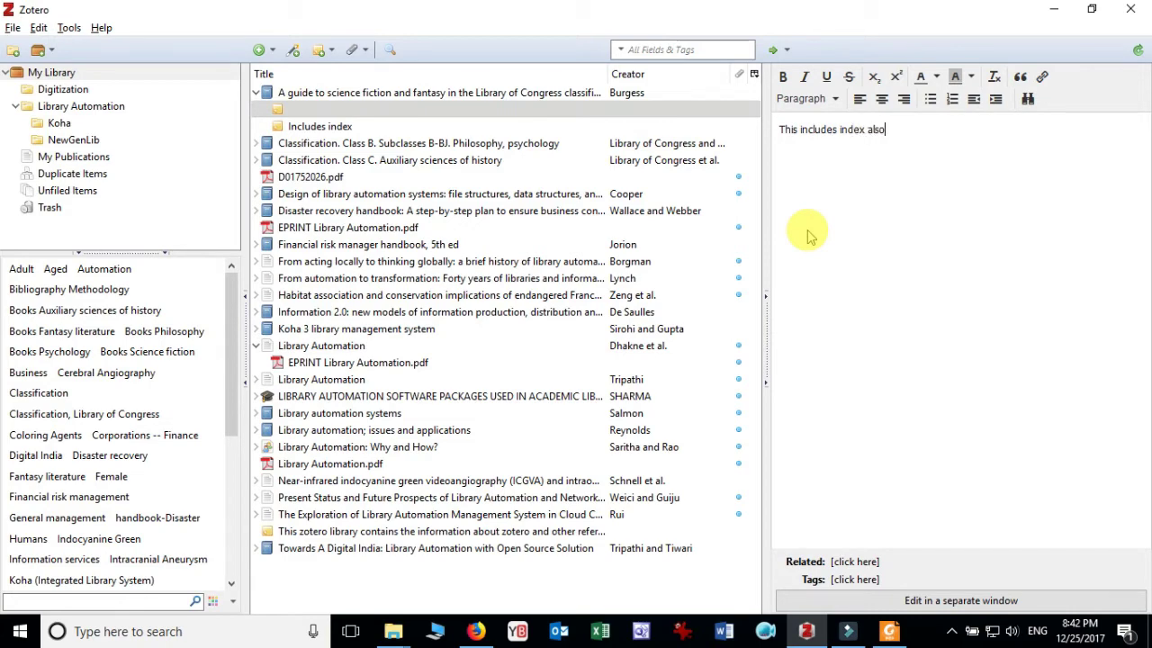
{"action": "left_click", "coordinate": [558, 160]}
{"action": "left_click", "coordinate": [347, 109]}
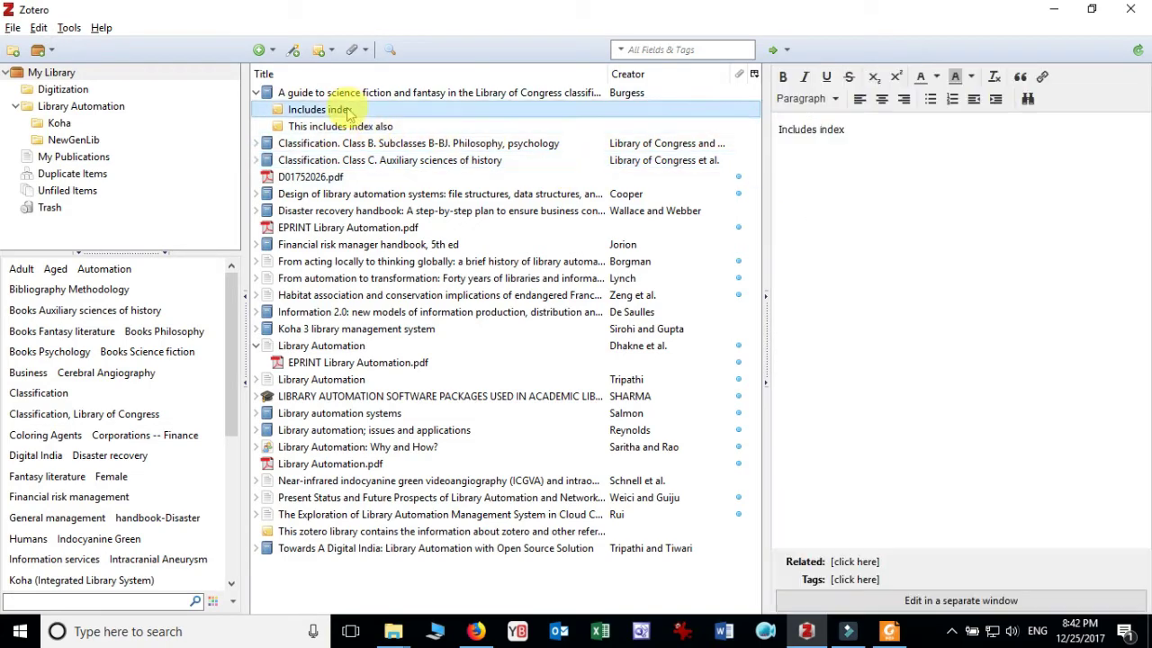
{"action": "left_click", "coordinate": [343, 94]}
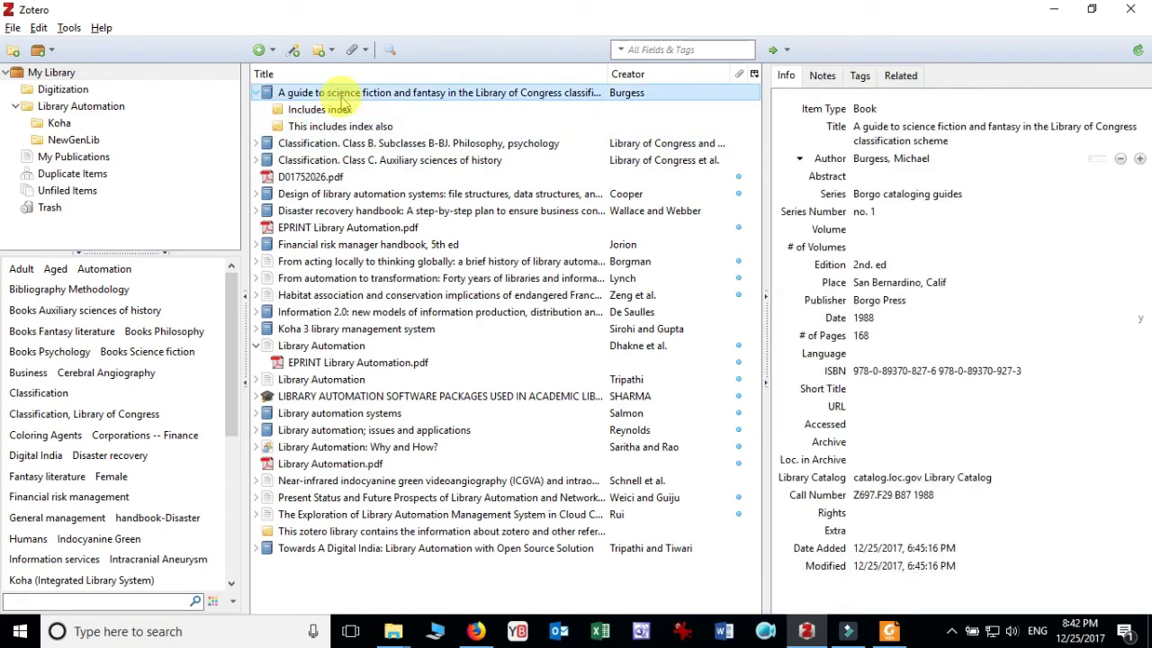
{"action": "left_click", "coordinate": [322, 50]}
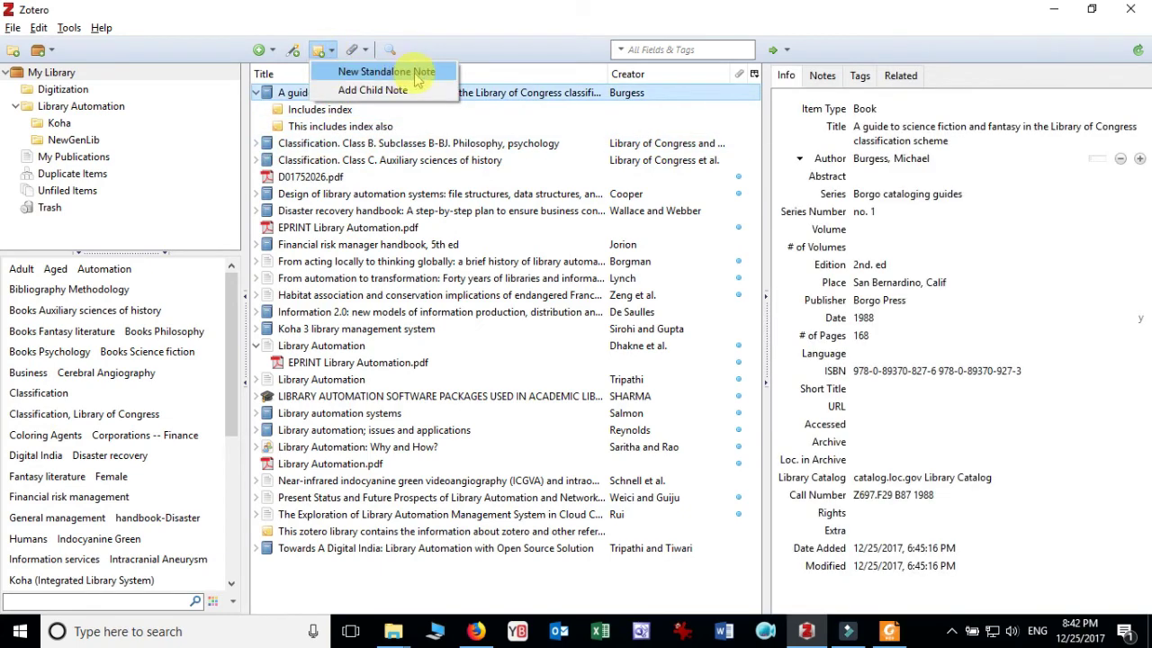
{"action": "left_click", "coordinate": [419, 144]}
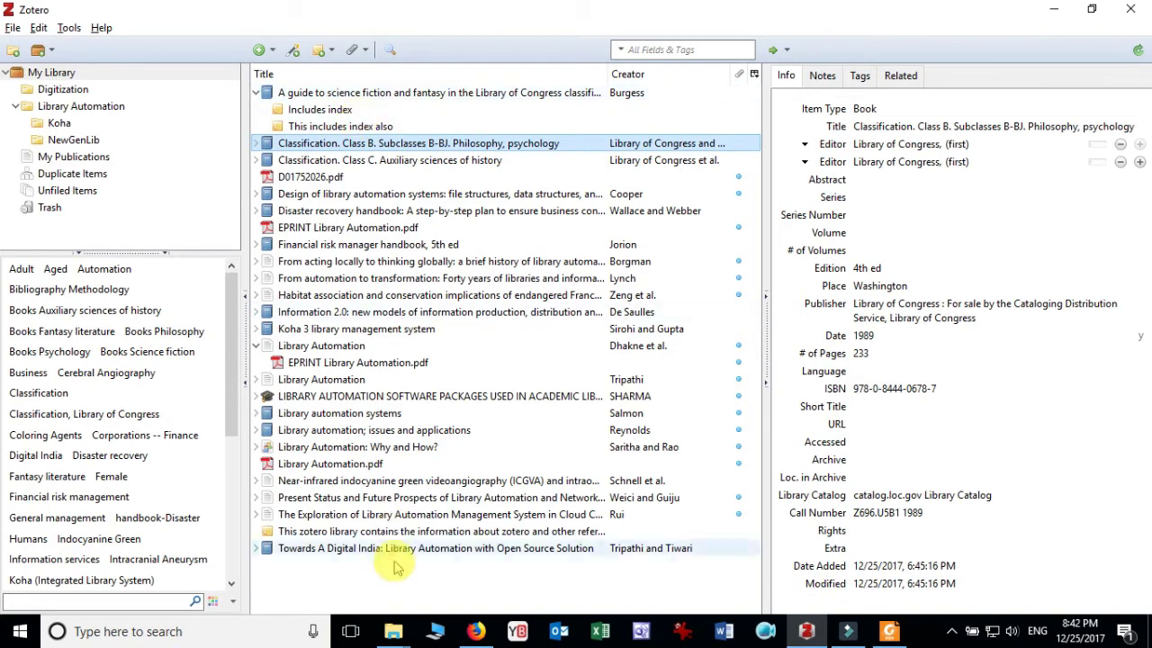
Open the standalone note about the Zotero library in a separate window to view it, and close that window
{"action": "left_click", "coordinate": [353, 532]}
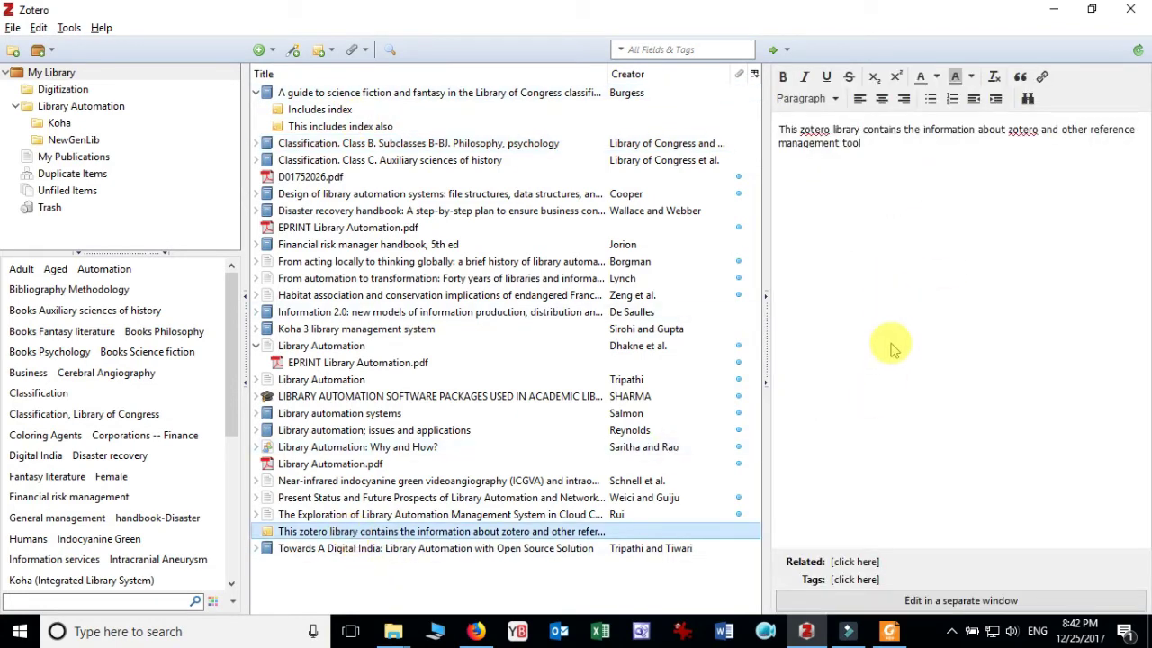
{"action": "left_click", "coordinate": [954, 601]}
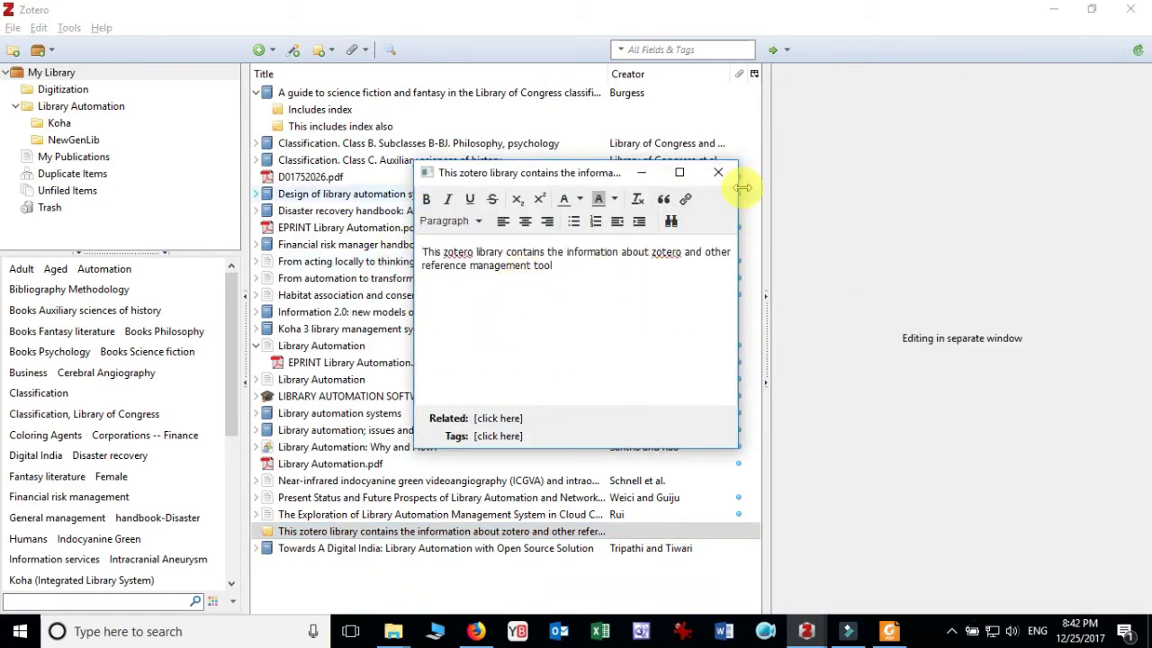
{"action": "left_click", "coordinate": [718, 172]}
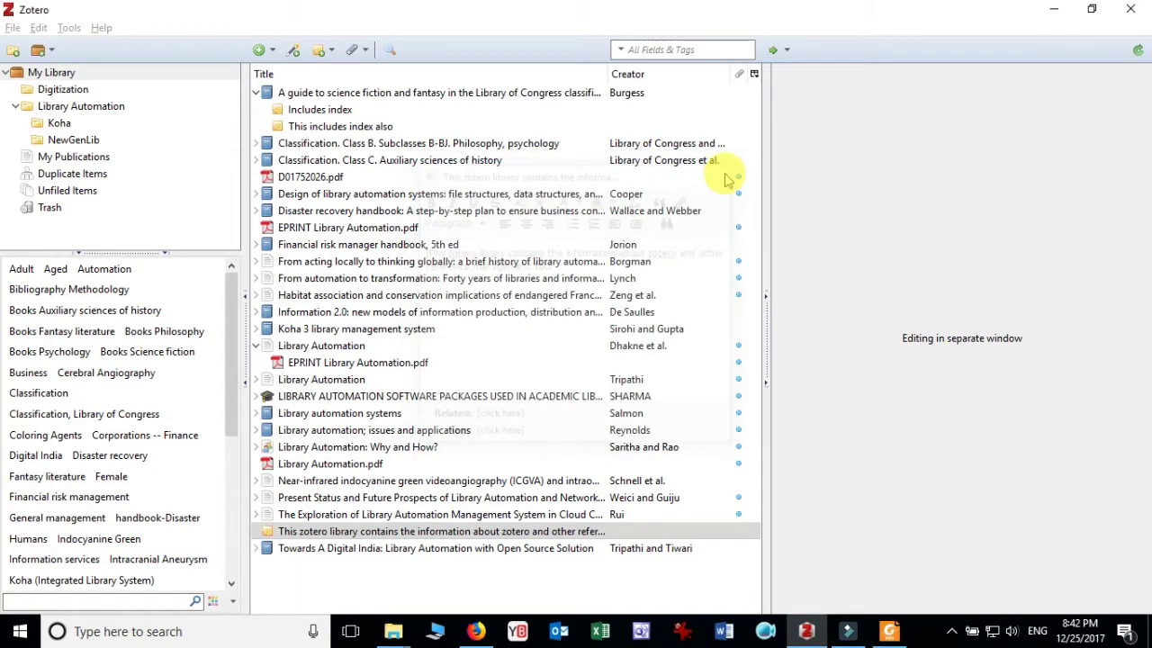